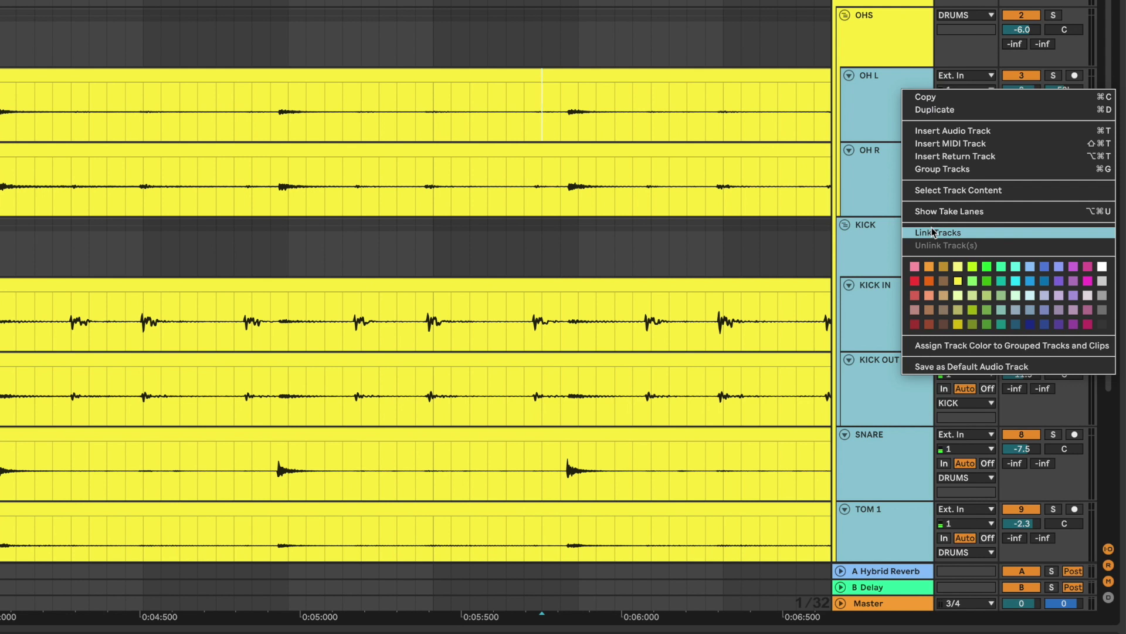
- Link the drum tracks OH L through ROOM, confirming the menu now offers only Unlink Track(s)
{"action": "left_click", "coordinate": [906, 81]}
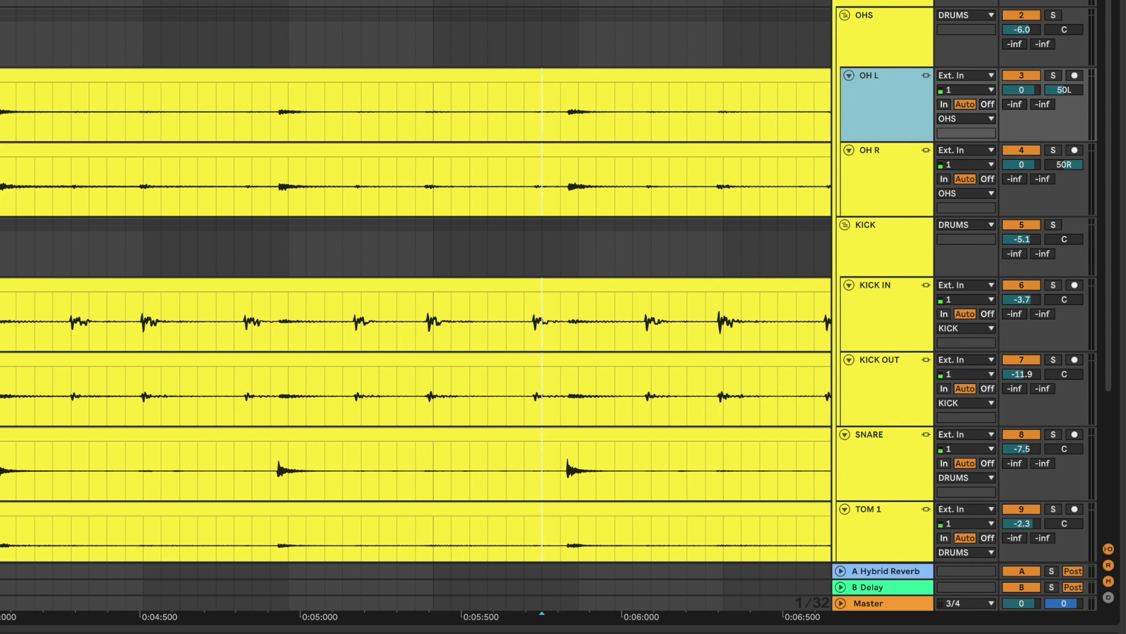
{"action": "scroll", "coordinate": [919, 491], "scroll_direction": "down", "scroll_amount": 5}
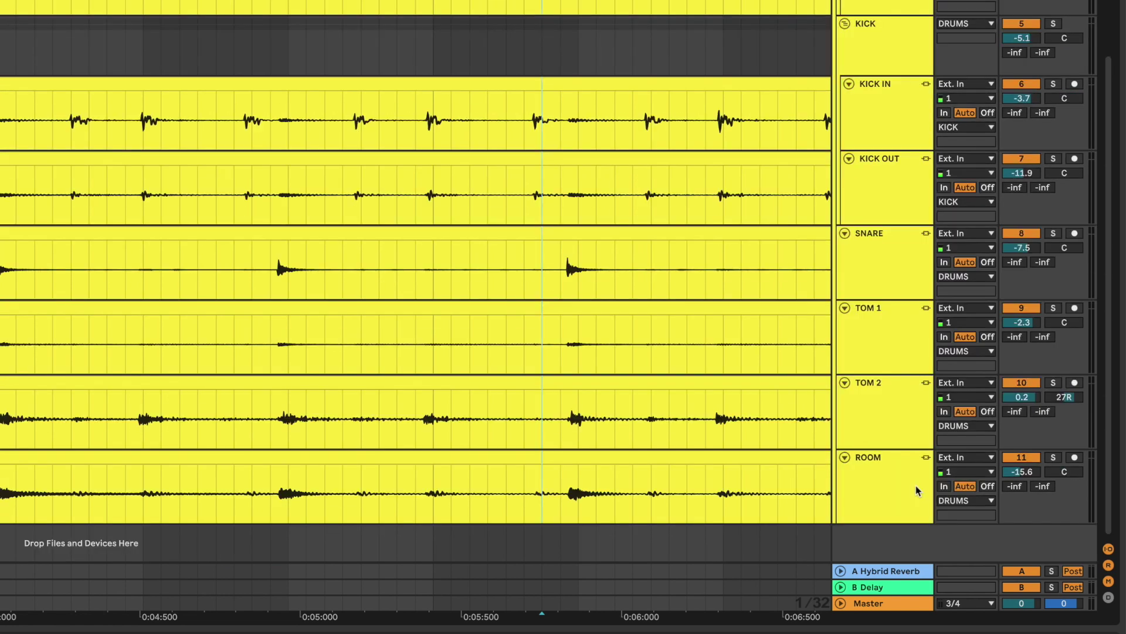
{"action": "left_click", "coordinate": [896, 472], "text": "shift"}
{"action": "right_click", "coordinate": [896, 471]}
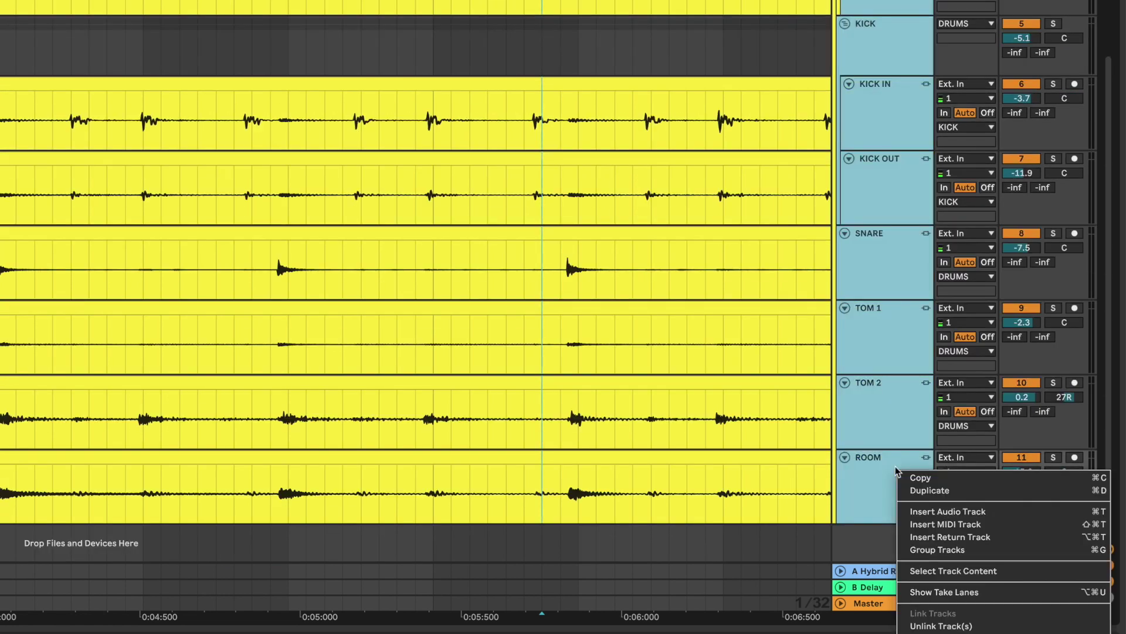
{"action": "left_click", "coordinate": [960, 624]}
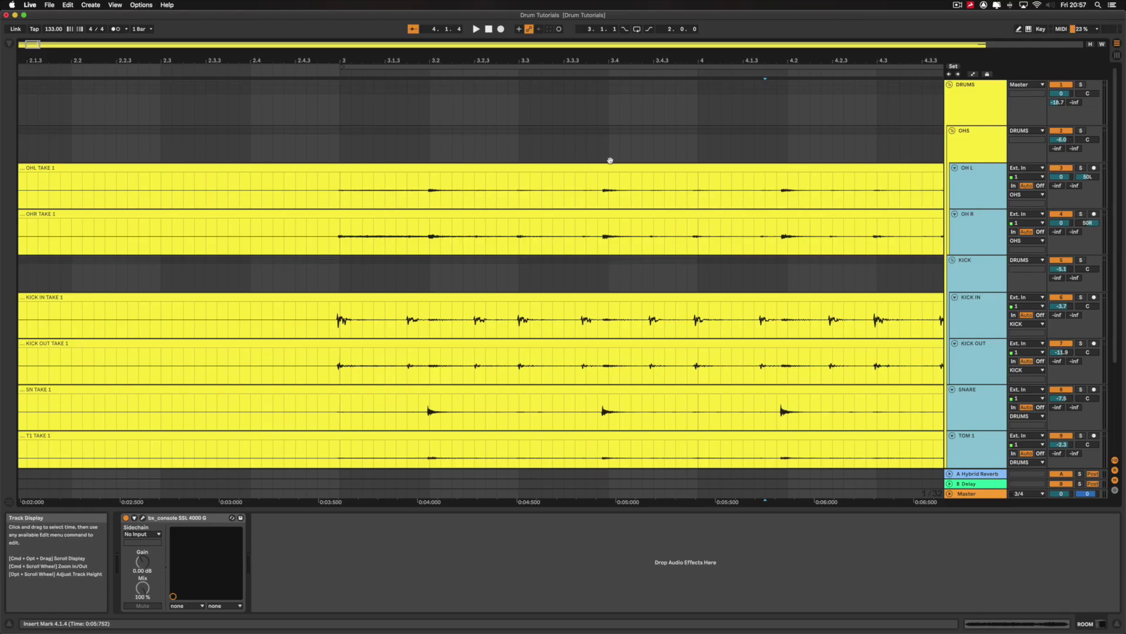
- Select the drum clips from OH L down to ROOM and split them all with Cmd+E
{"action": "left_click", "coordinate": [604, 170]}
{"action": "scroll", "coordinate": [593, 381], "scroll_direction": "down", "scroll_amount": 3}
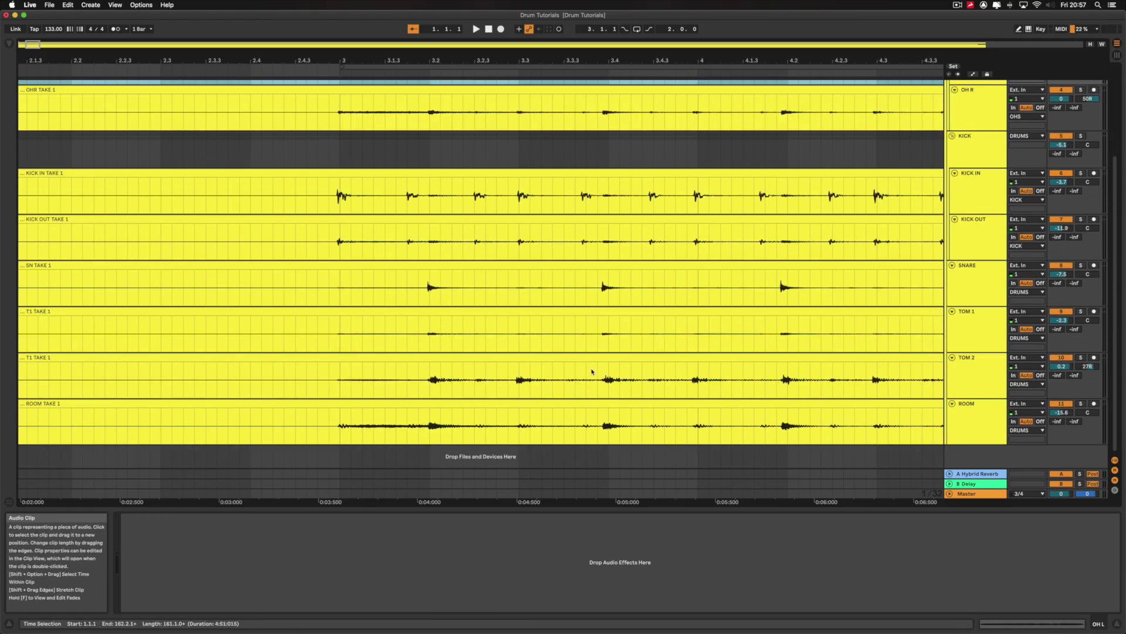
{"action": "left_click", "coordinate": [586, 406], "text": "shift"}
{"action": "scroll", "coordinate": [354, 239], "scroll_direction": "up", "scroll_amount": 3}
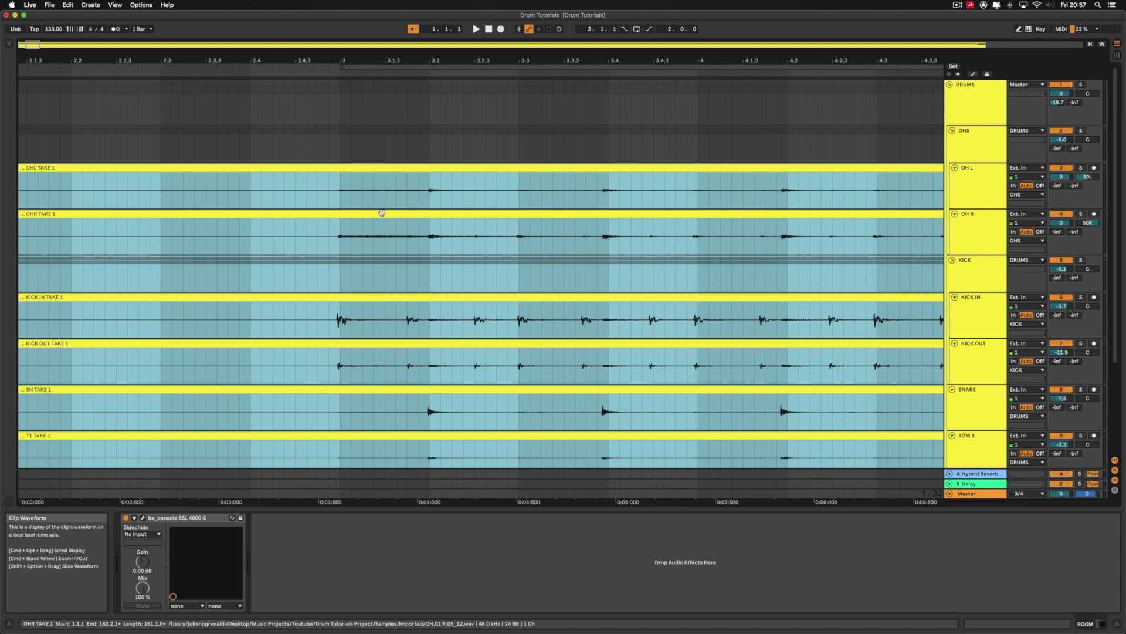
{"action": "left_click_drag", "start_coordinate": [334, 188], "coordinate": [1, 610]}
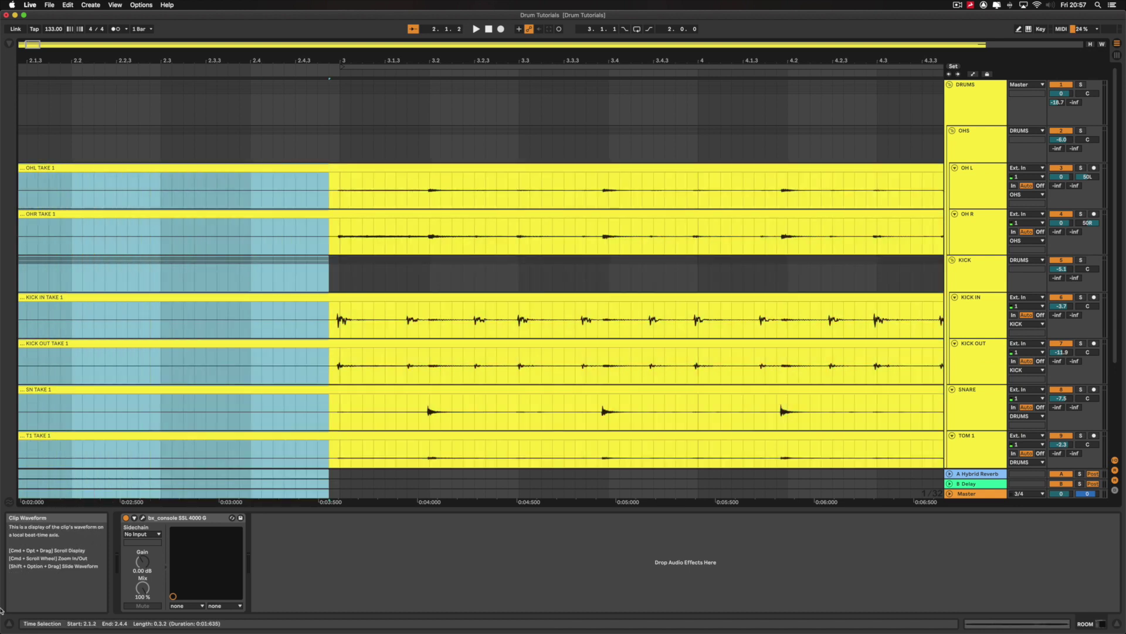
{"action": "scroll", "coordinate": [199, 464], "scroll_direction": "down", "scroll_amount": 3}
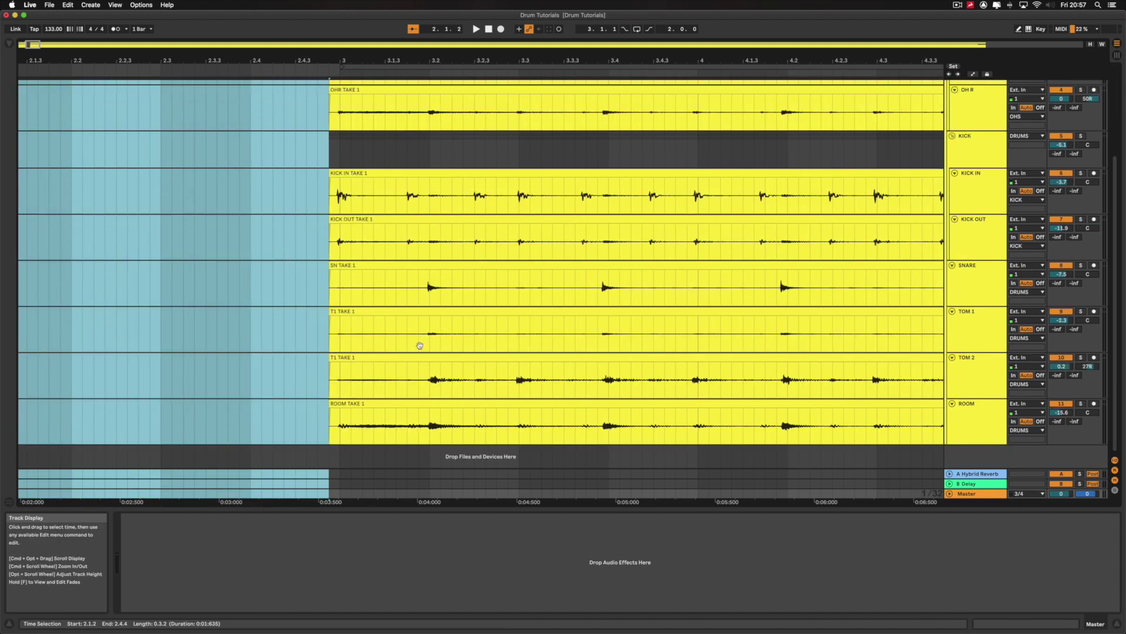
{"action": "scroll", "coordinate": [435, 269], "scroll_direction": "up", "scroll_amount": 3}
{"action": "left_click", "coordinate": [410, 181]}
{"action": "scroll", "coordinate": [428, 259], "scroll_direction": "down", "scroll_amount": 3}
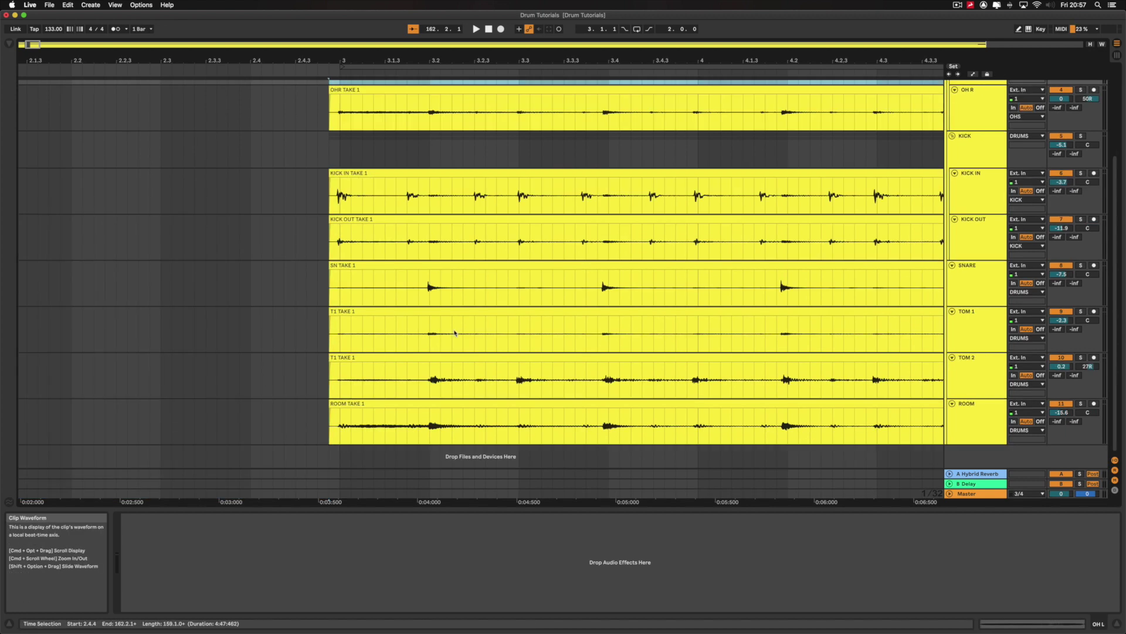
{"action": "left_click", "coordinate": [450, 415], "text": "shift"}
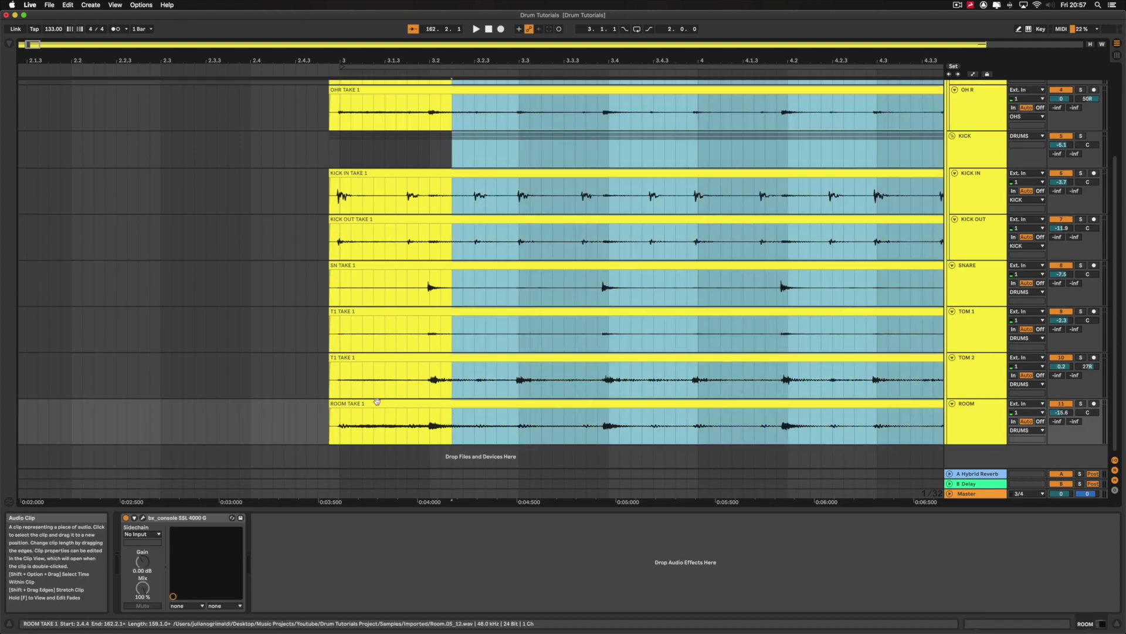
{"action": "key", "text": "super+e"}
- Try lengthening the left KICK IN clip, then undo it and the split to restore full clips
{"action": "scroll", "coordinate": [398, 328], "scroll_direction": "up", "scroll_amount": 2}
{"action": "left_click", "coordinate": [416, 261]}
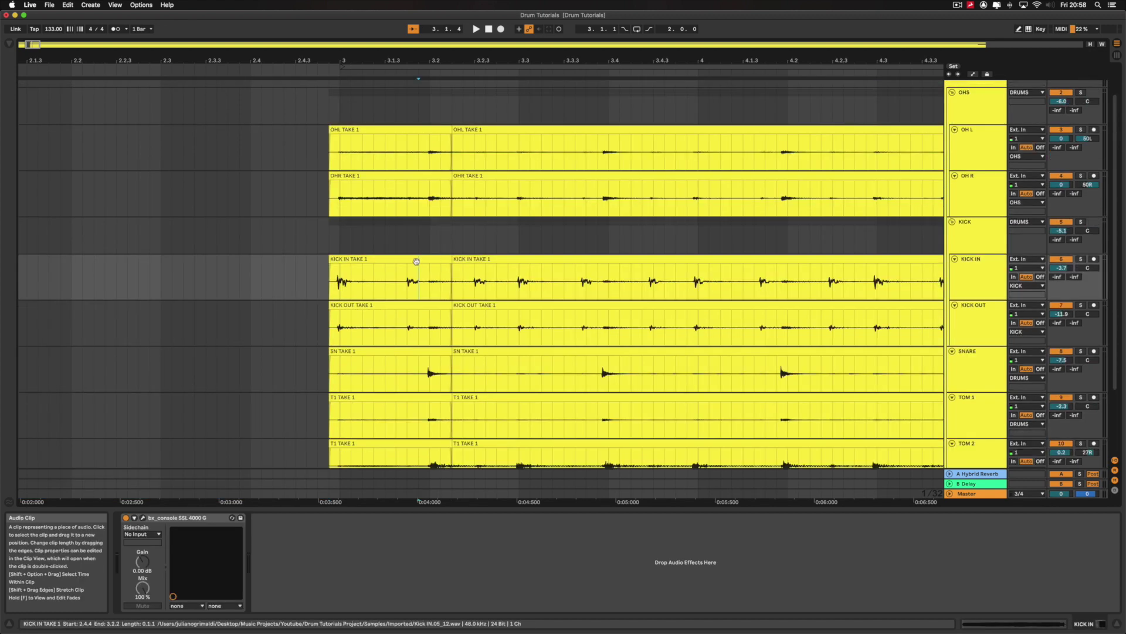
{"action": "left_click", "coordinate": [454, 262]}
{"action": "key", "text": "Down"}
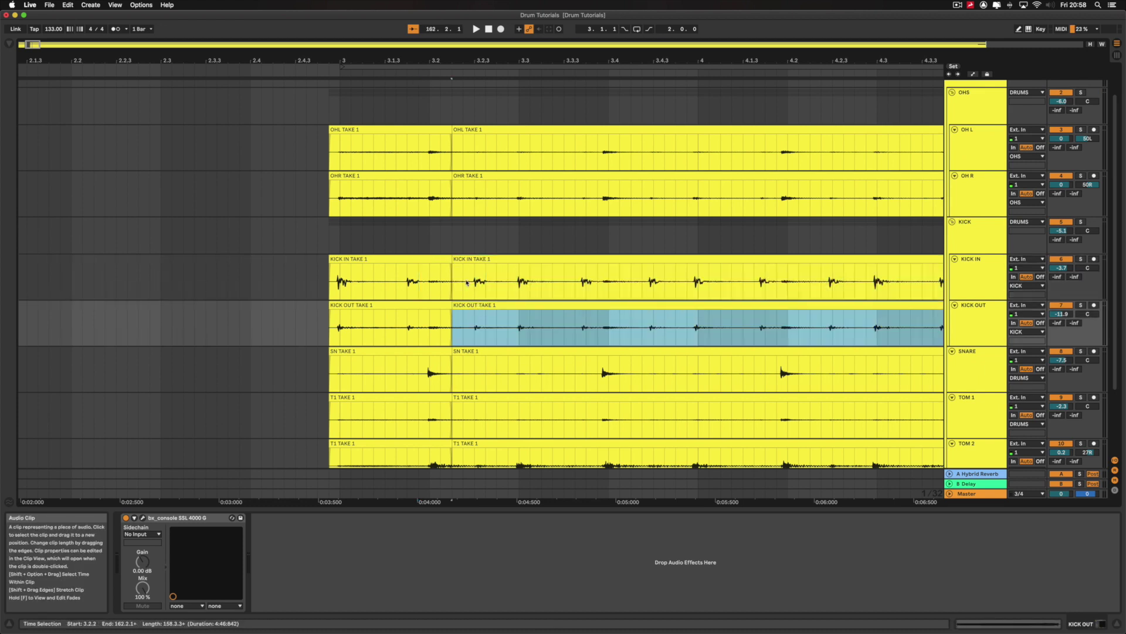
{"action": "left_click_drag", "start_coordinate": [447, 258], "coordinate": [465, 258]}
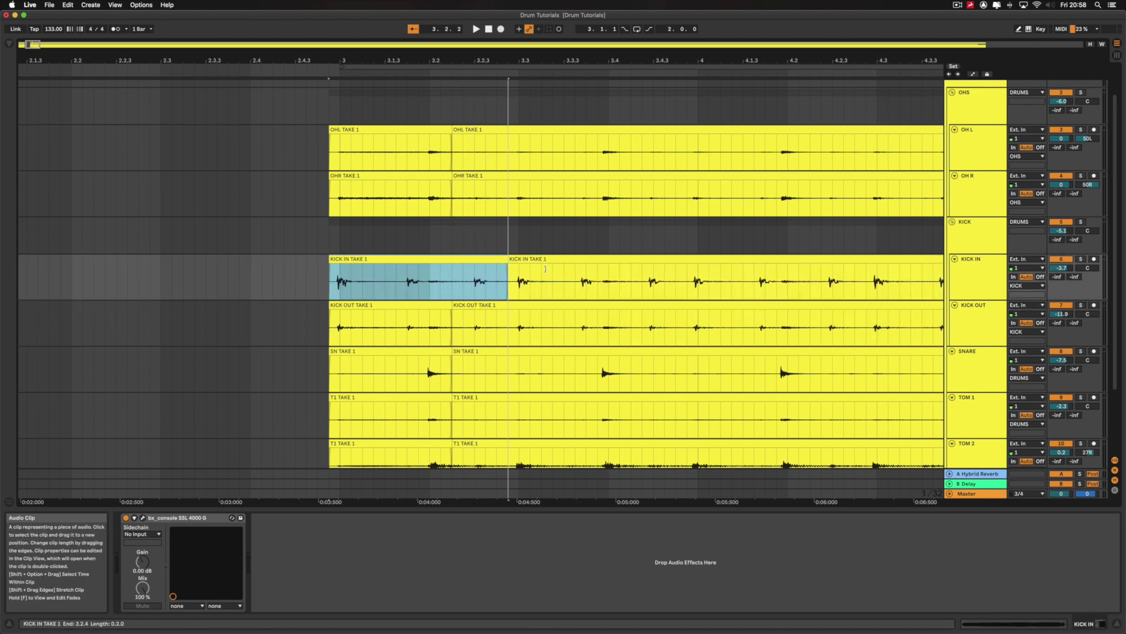
{"action": "left_click_drag", "start_coordinate": [545, 269], "coordinate": [692, 260]}
{"action": "key", "text": "super+z"}
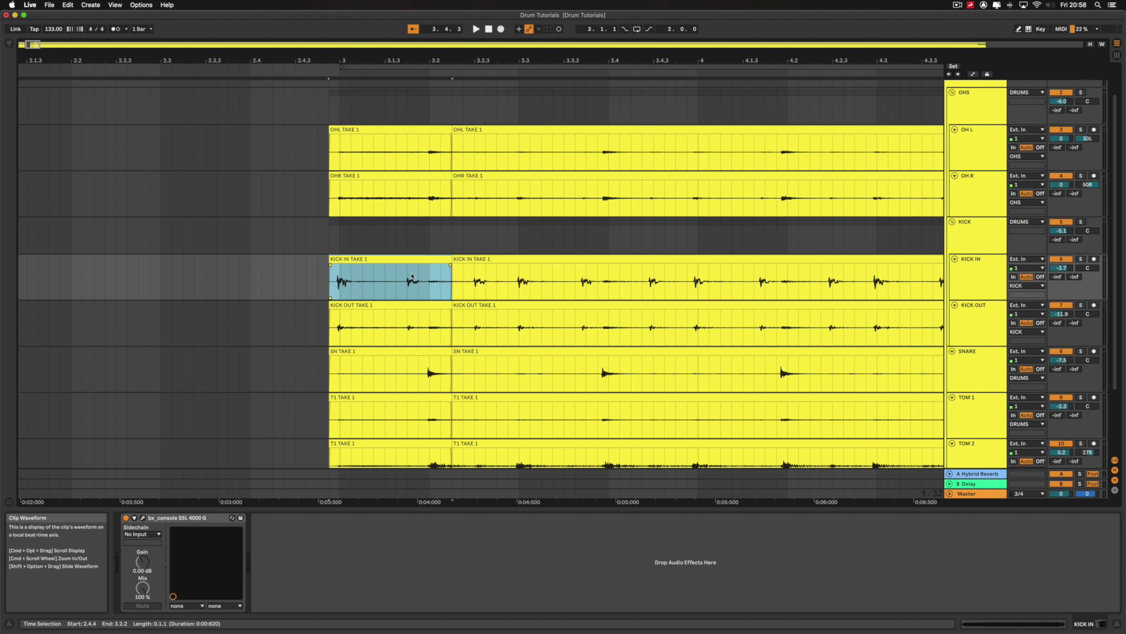
{"action": "key", "text": "super+z"}
{"action": "key", "text": "super+z"}
{"action": "key", "text": "super+z"}
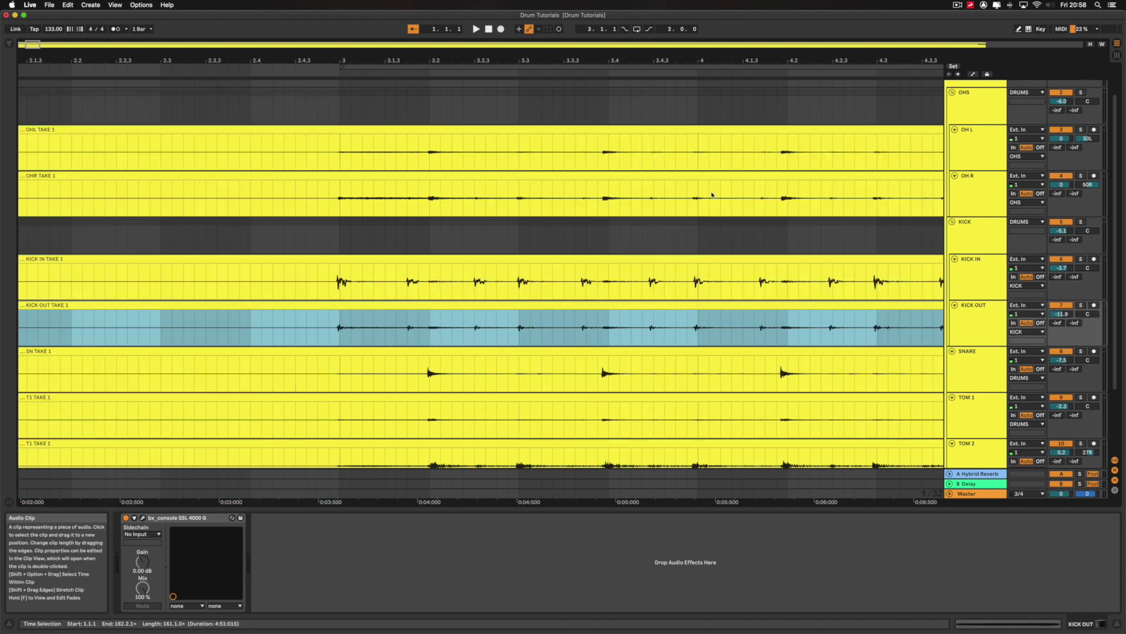
- Select all clips on OH L through ROOM and delete the 2.2–2.4.3 range from every track
{"action": "left_click", "coordinate": [978, 147]}
{"action": "scroll", "coordinate": [978, 212], "scroll_direction": "down", "scroll_amount": 3}
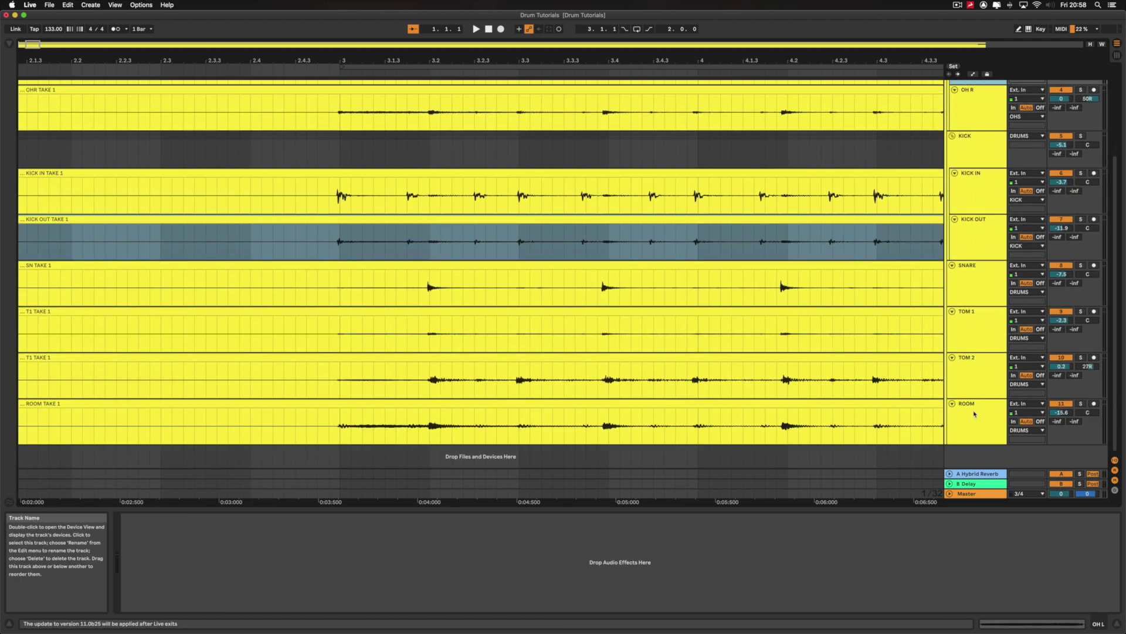
{"action": "left_click", "coordinate": [975, 414], "text": "shift"}
{"action": "right_click", "coordinate": [974, 414]}
{"action": "key", "text": "Escape"}
{"action": "key", "text": "super+a"}
{"action": "scroll", "coordinate": [422, 235], "scroll_direction": "up", "scroll_amount": 3}
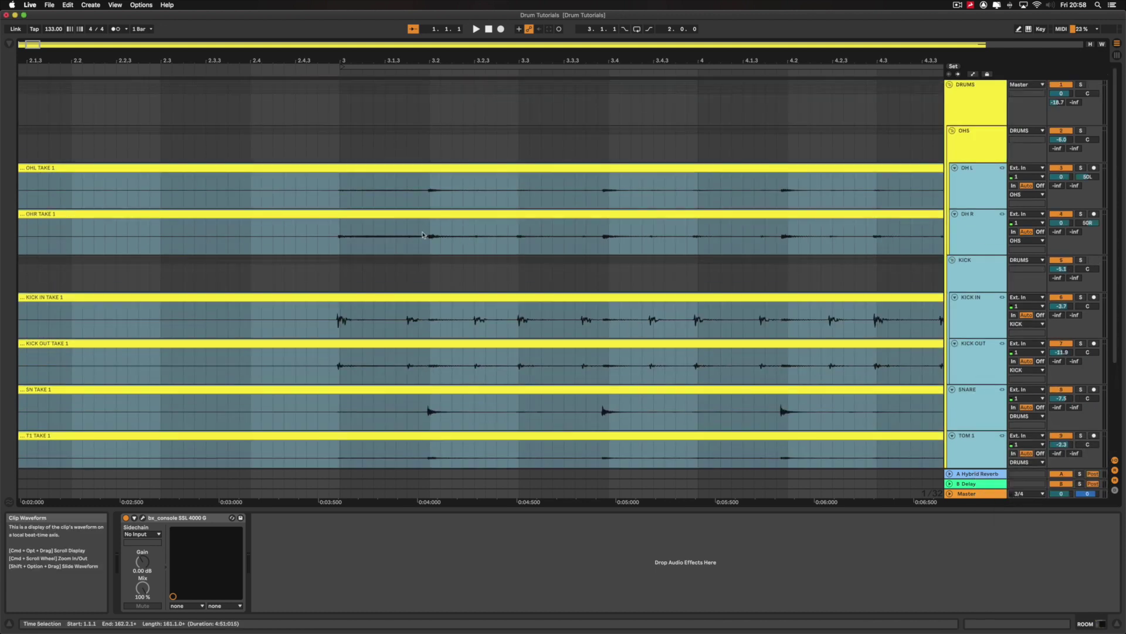
{"action": "scroll", "coordinate": [37, 181], "scroll_direction": "left", "scroll_amount": 3}
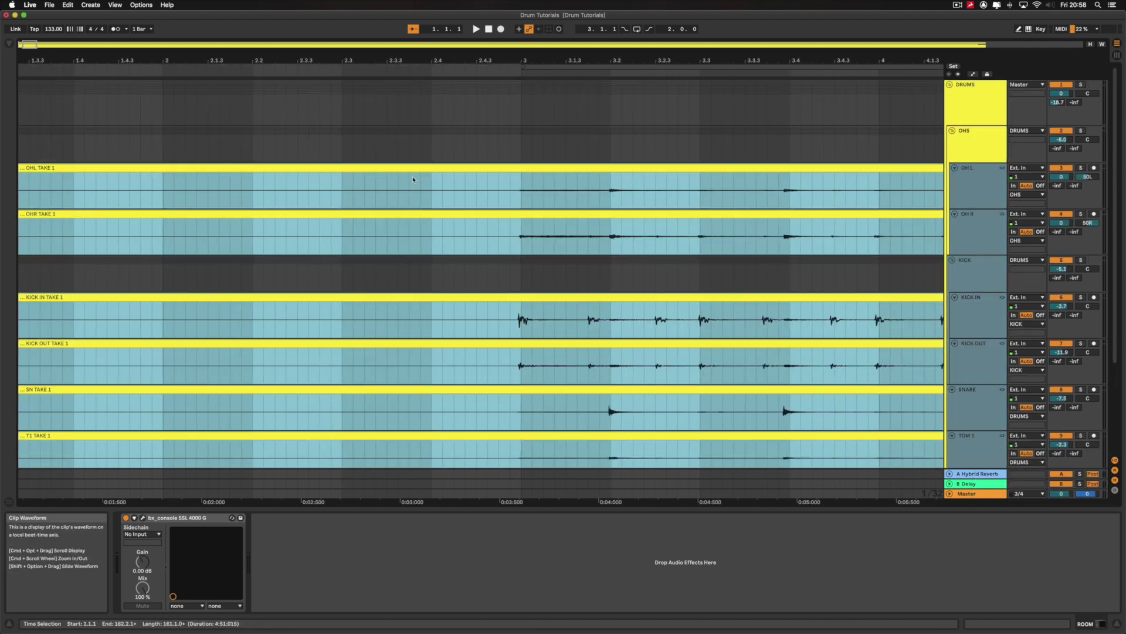
{"action": "left_click_drag", "start_coordinate": [498, 188], "coordinate": [276, 458]}
{"action": "key", "text": "Delete"}
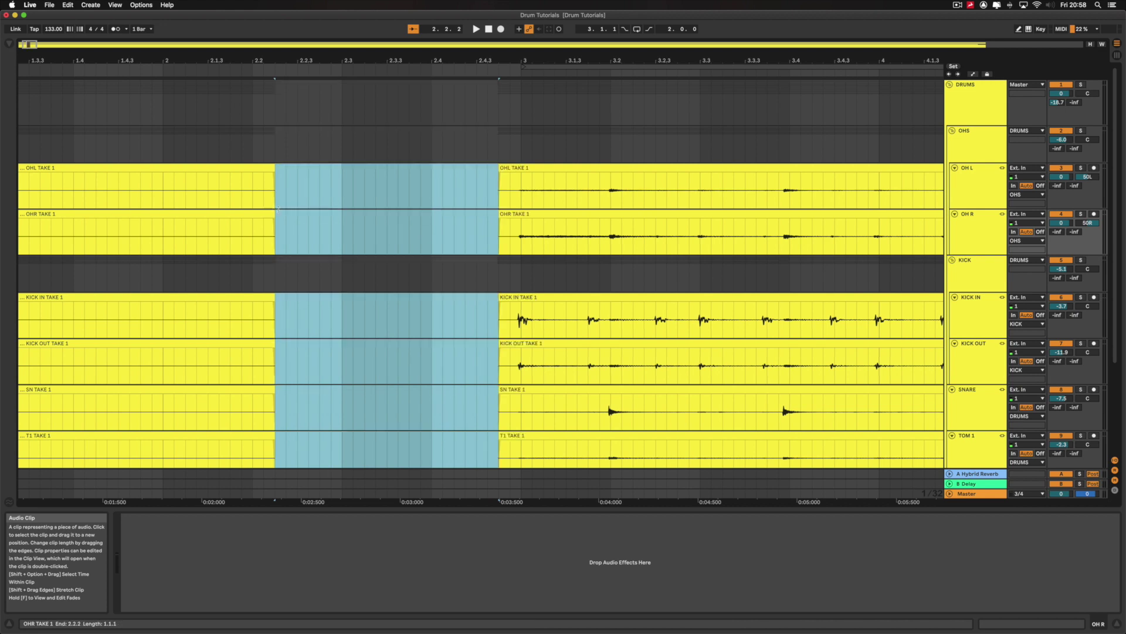
- Delete the 3.2.1–3.2.4 range from all linked drum clips
{"action": "left_click", "coordinate": [616, 187]}
{"action": "left_click", "coordinate": [684, 187], "text": "shift"}
{"action": "key", "text": "Delete"}
{"action": "left_click_drag", "start_coordinate": [567, 194], "coordinate": [522, 196]}
{"action": "scroll", "coordinate": [588, 189], "scroll_direction": "down", "scroll_amount": 3}
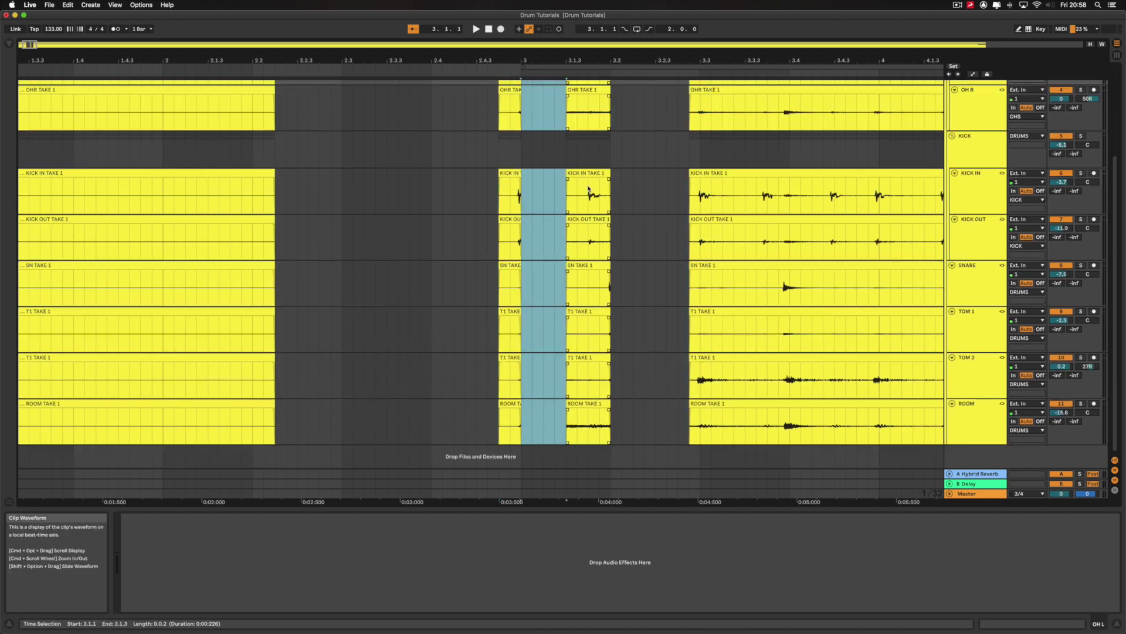
{"action": "scroll", "coordinate": [589, 189], "scroll_direction": "up", "scroll_amount": 3}
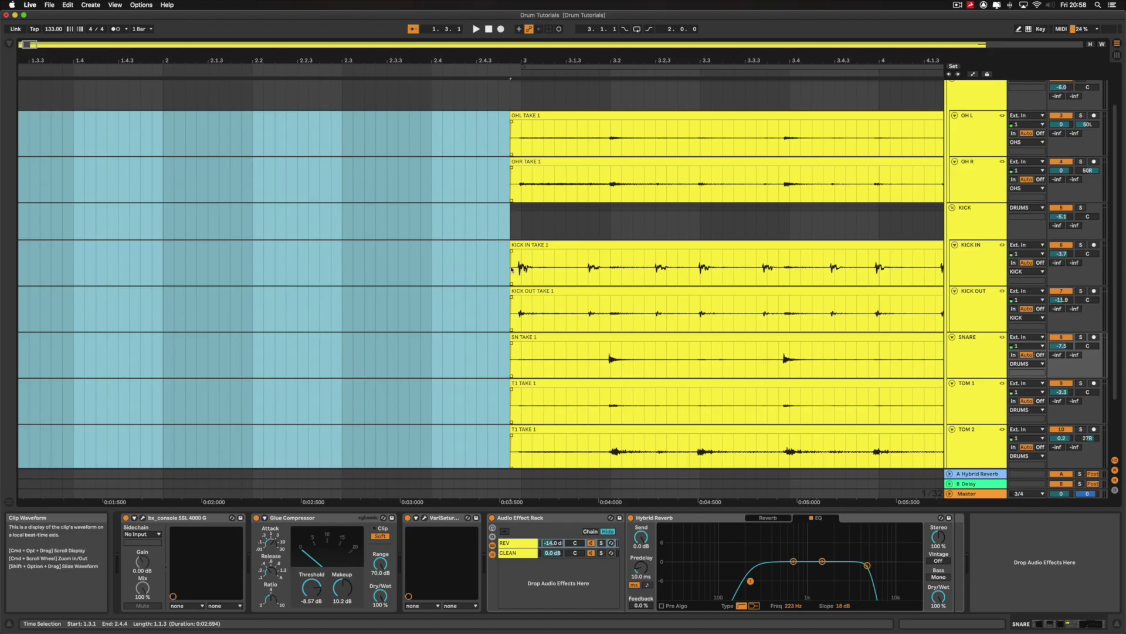
- Time-select 2.4.3 to 3.1.4 across all tracks and drag it slightly later to split the clips
{"action": "left_click", "coordinate": [511, 270]}
{"action": "scroll", "coordinate": [511, 270], "scroll_direction": "up", "scroll_amount": 2}
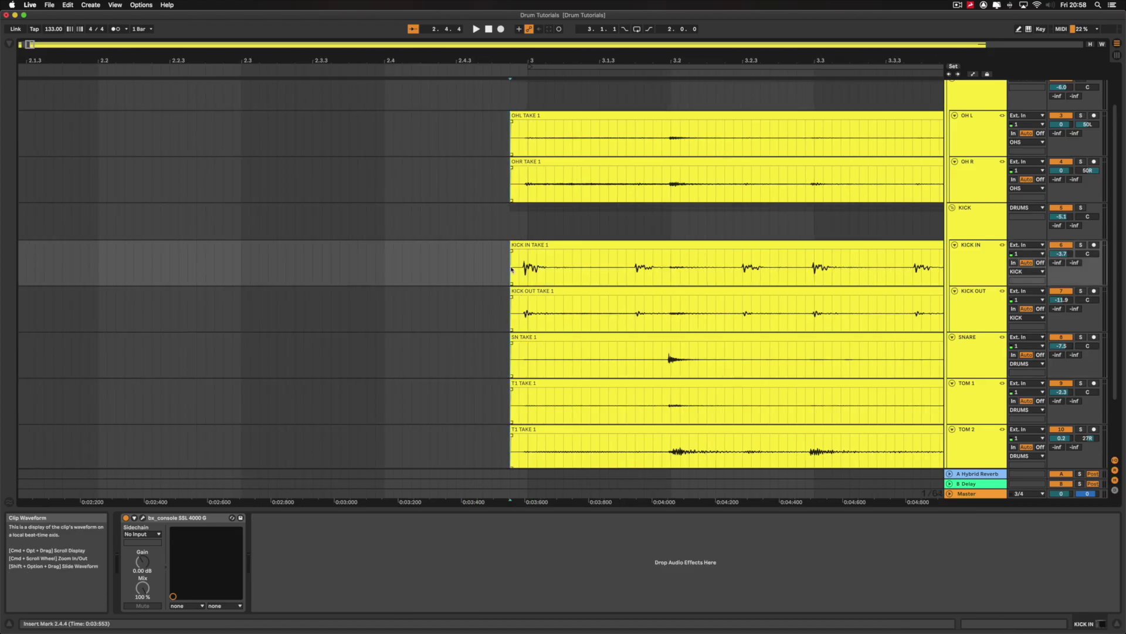
{"action": "left_click_drag", "start_coordinate": [477, 139], "coordinate": [626, 356]}
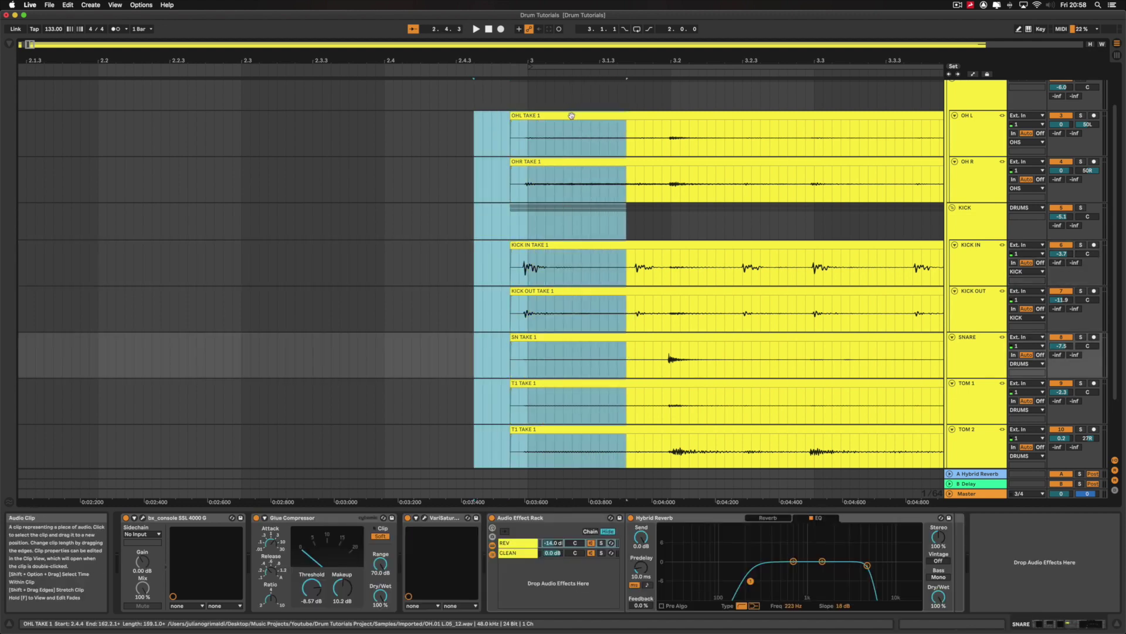
{"action": "left_click_drag", "start_coordinate": [571, 116], "coordinate": [629, 122]}
- Zoom in at 3.1.3 and extend the left clips so they meet the right clips
{"action": "left_click", "coordinate": [637, 118], "text": "shift"}
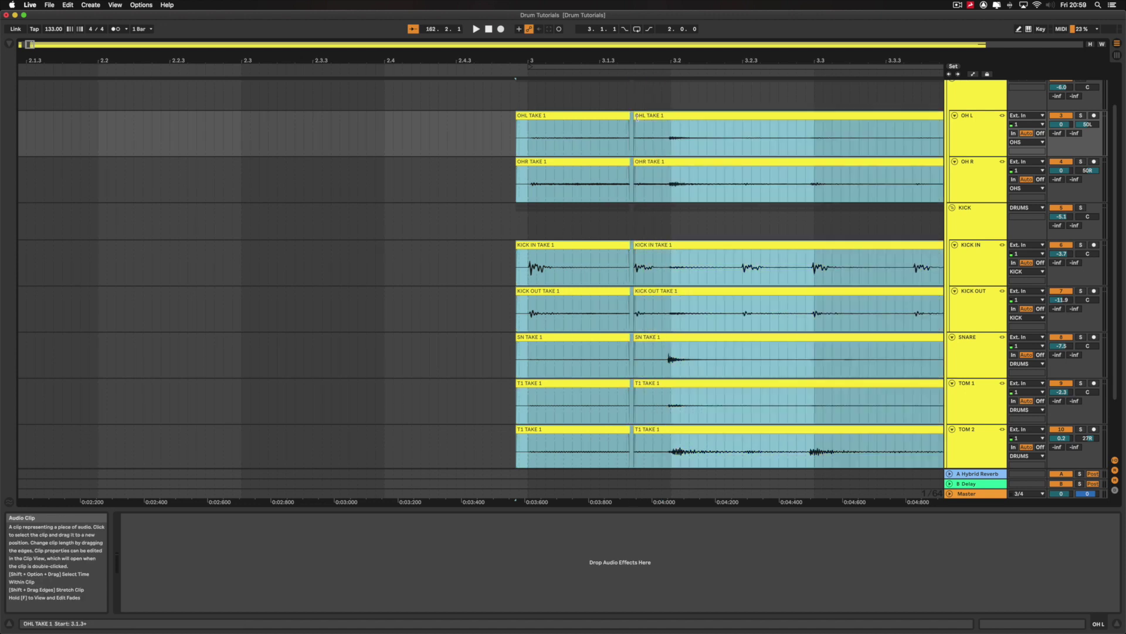
{"action": "left_click", "coordinate": [626, 127]}
{"action": "key", "text": "plus"}
{"action": "key", "text": "plus"}
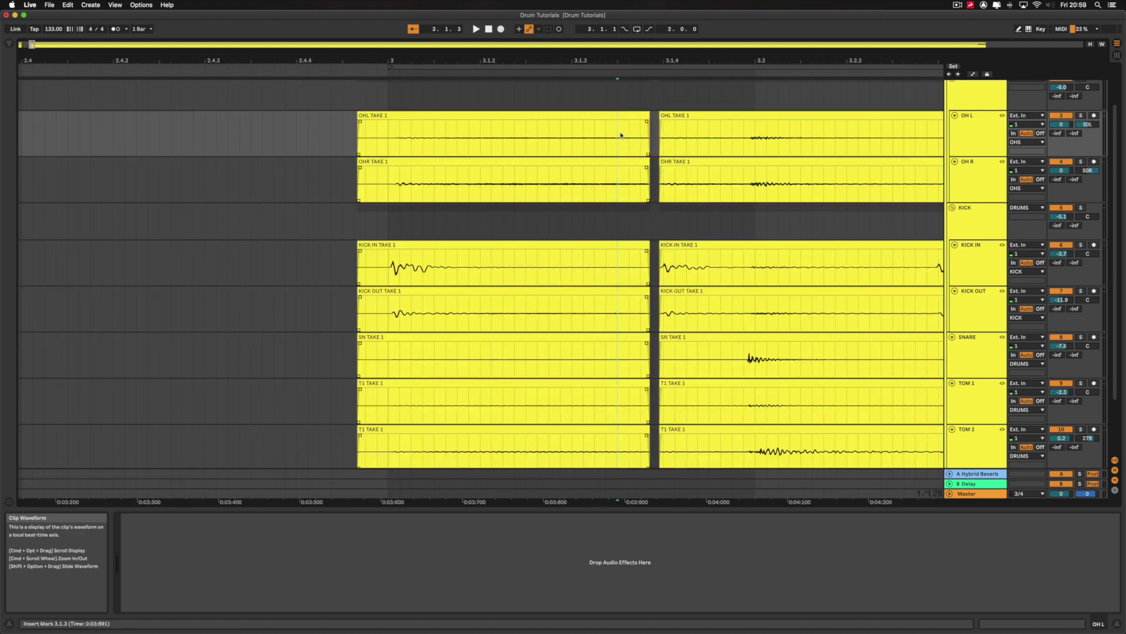
{"action": "mouse_move", "coordinate": [668, 121]}
{"action": "left_mouse_down"}
{"action": "mouse_move", "coordinate": [704, 123]}
{"action": "mouse_move", "coordinate": [681, 124]}
{"action": "left_mouse_up"}
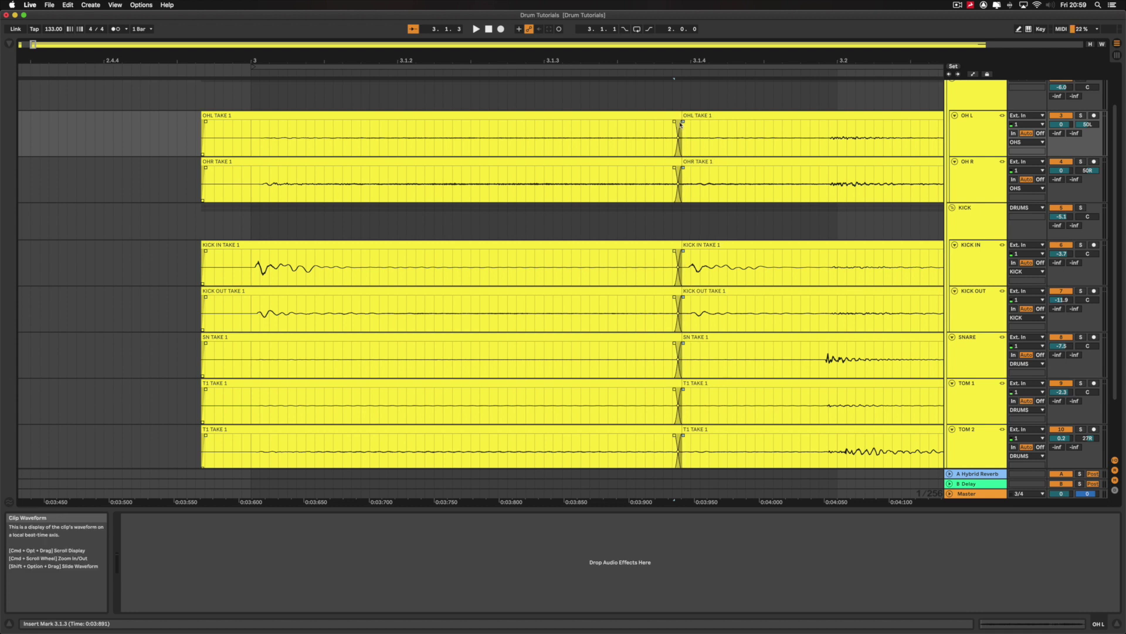
{"action": "scroll", "coordinate": [674, 128], "scroll_direction": "down", "scroll_amount": 5}
{"action": "scroll", "coordinate": [669, 132], "scroll_direction": "right", "scroll_amount": 4}
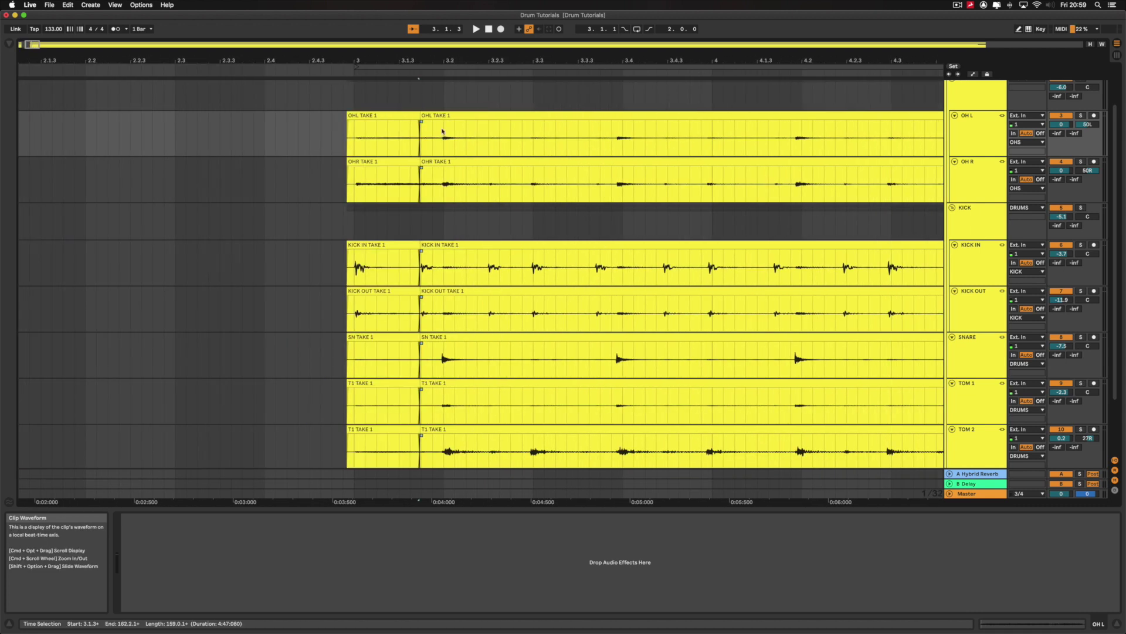
{"action": "left_click", "coordinate": [445, 181]}
{"action": "left_click", "coordinate": [587, 258]}
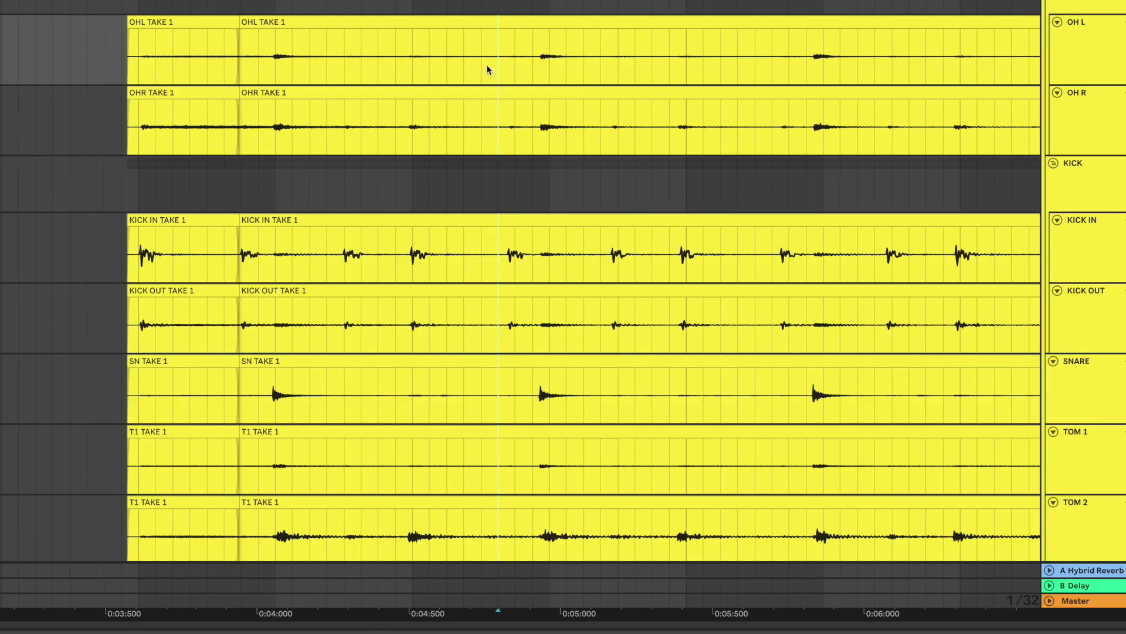
- Time-select a later range across all drum tracks and shift it slightly to split the clips
{"action": "left_click_drag", "start_coordinate": [499, 53], "coordinate": [939, 388]}
{"action": "left_click_drag", "start_coordinate": [547, 24], "coordinate": [557, 25]}
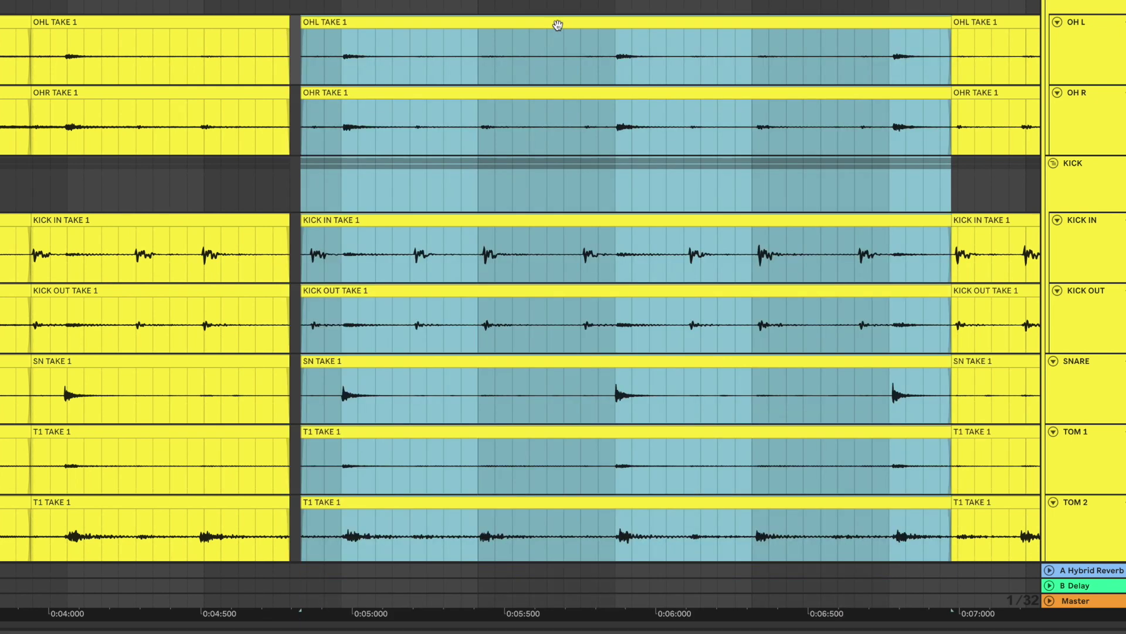
{"action": "left_click_drag", "start_coordinate": [553, 21], "coordinate": [551, 21]}
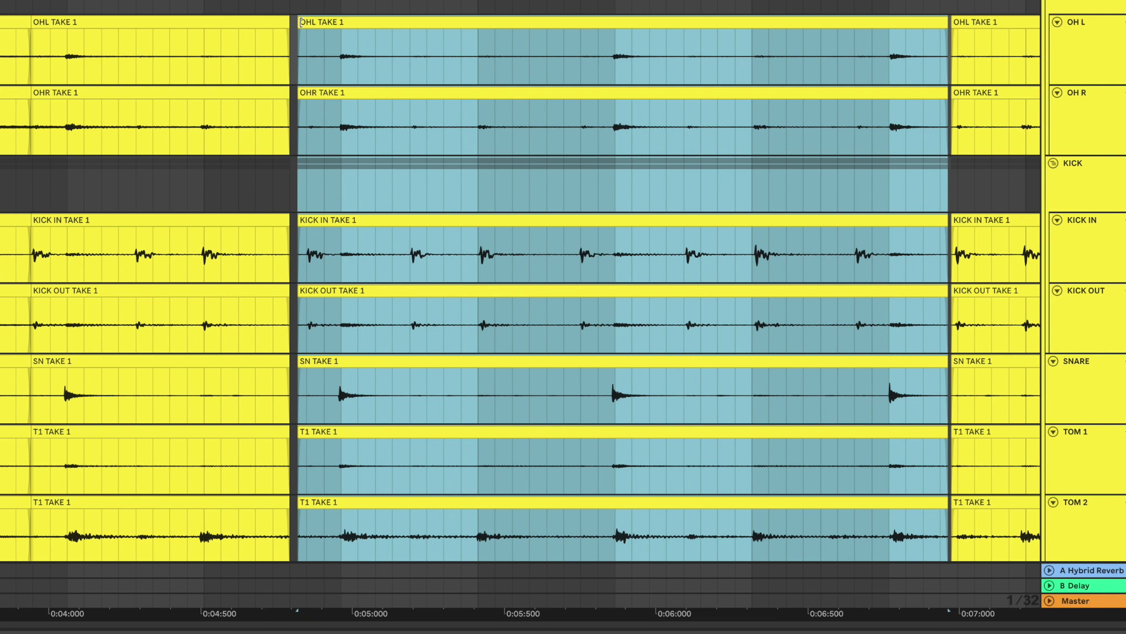
- Close the gaps between the split clips by extending left clip ends and pulling later clip starts
{"action": "left_click_drag", "start_coordinate": [285, 22], "coordinate": [302, 22]}
{"action": "left_click", "coordinate": [271, 43]}
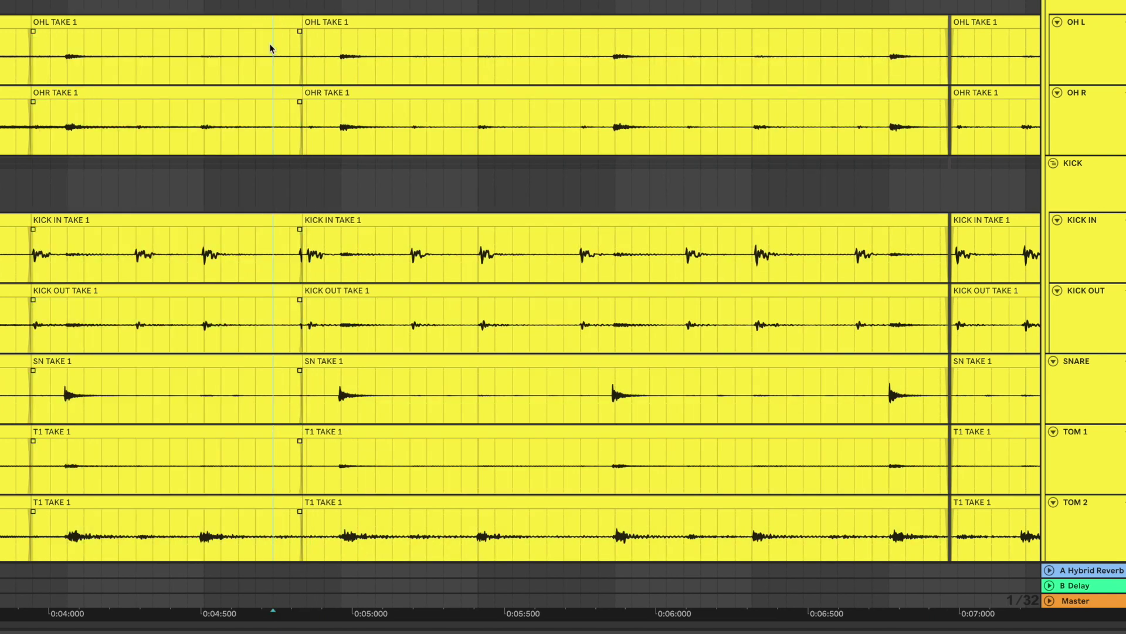
{"action": "key", "text": "plus"}
{"action": "key", "text": "plus"}
{"action": "left_click_drag", "start_coordinate": [387, 24], "coordinate": [385, 257]}
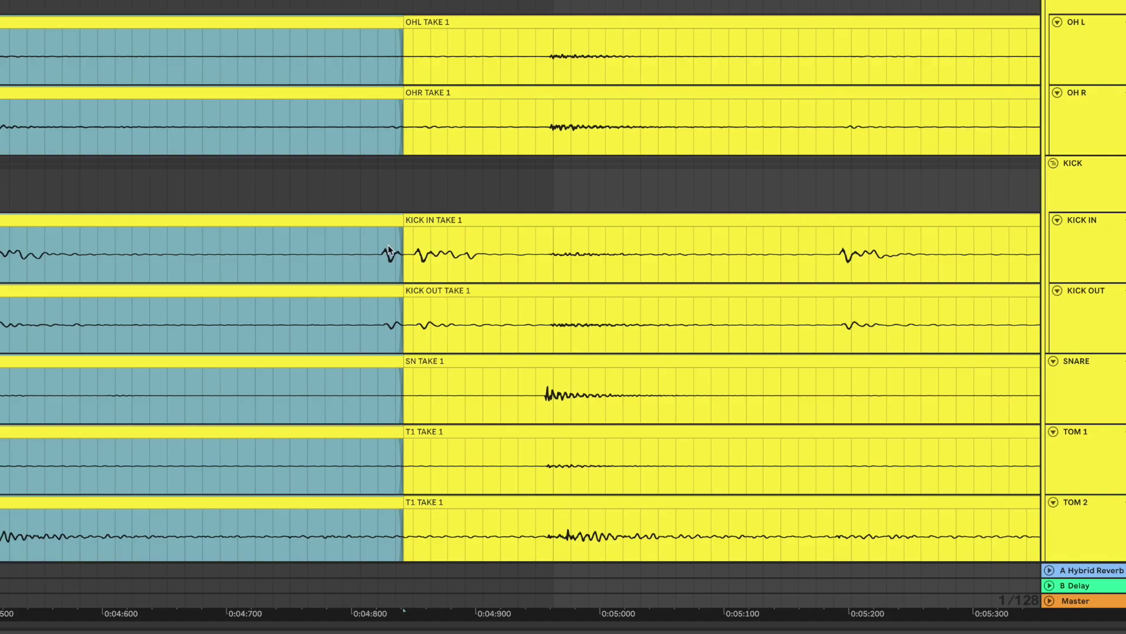
{"action": "left_click_drag", "start_coordinate": [404, 216], "coordinate": [370, 246]}
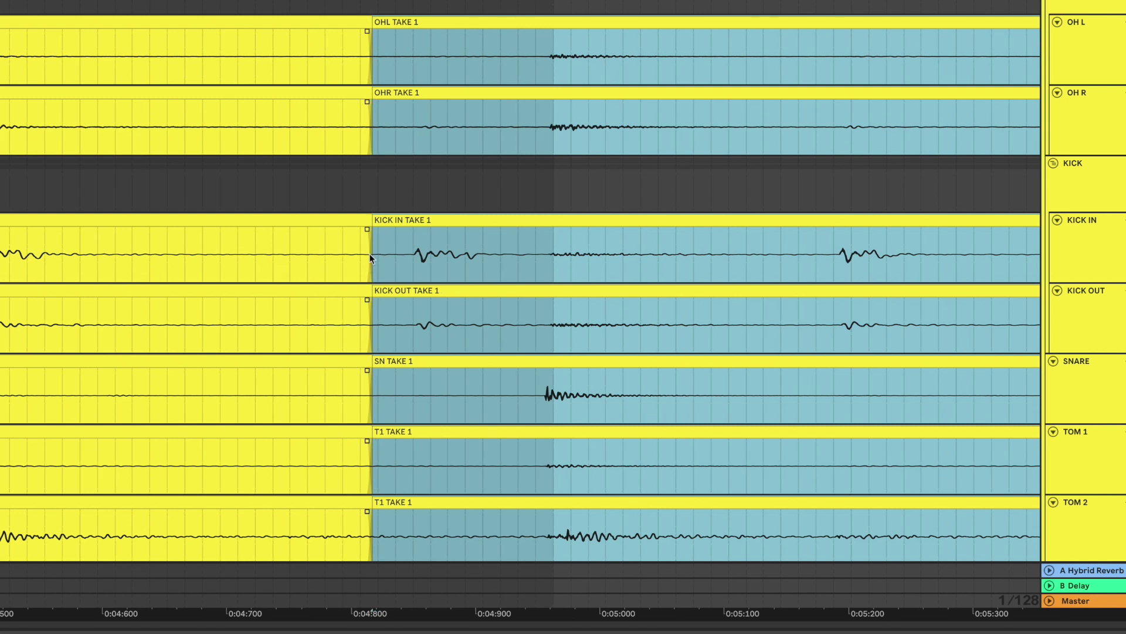
{"action": "left_click", "coordinate": [482, 263]}
{"action": "key", "text": "minus"}
{"action": "key", "text": "minus"}
{"action": "key", "text": "minus"}
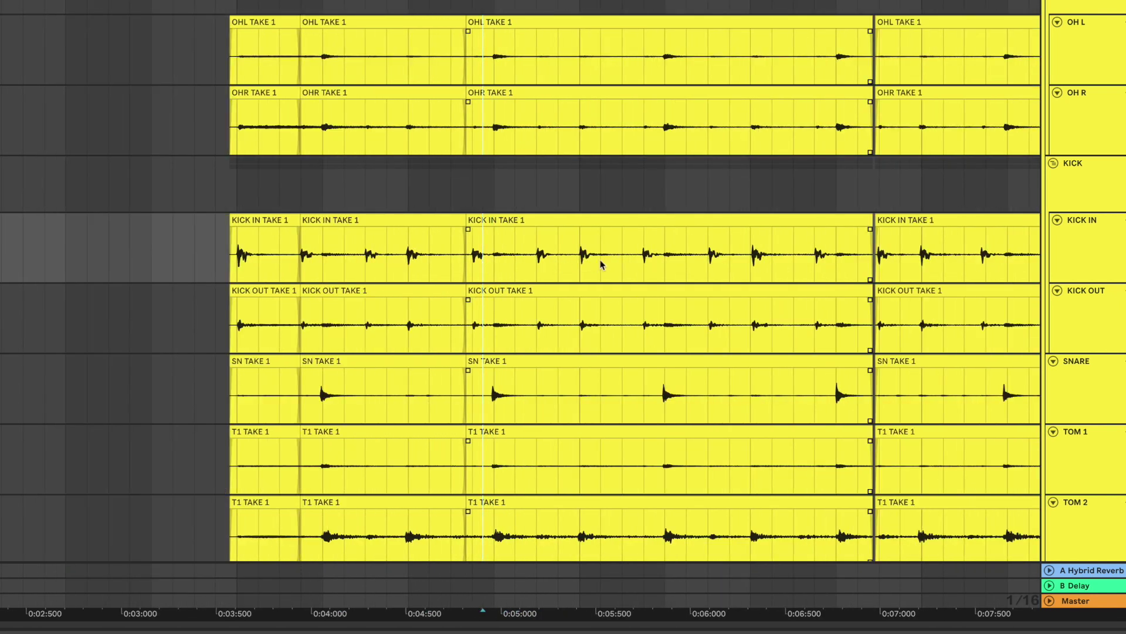
{"action": "key", "text": "plus"}
{"action": "key", "text": "plus"}
{"action": "key", "text": "plus"}
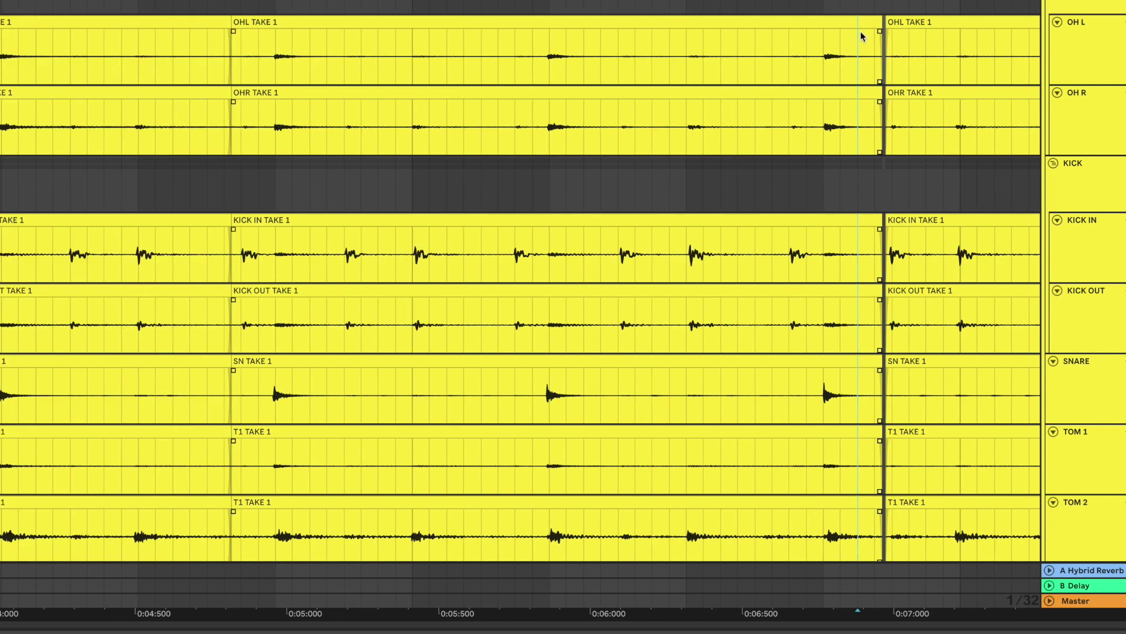
{"action": "left_click_drag", "start_coordinate": [797, 44], "coordinate": [820, 37]}
{"action": "key", "text": "minus"}
{"action": "key", "text": "minus"}
{"action": "key", "text": "minus"}
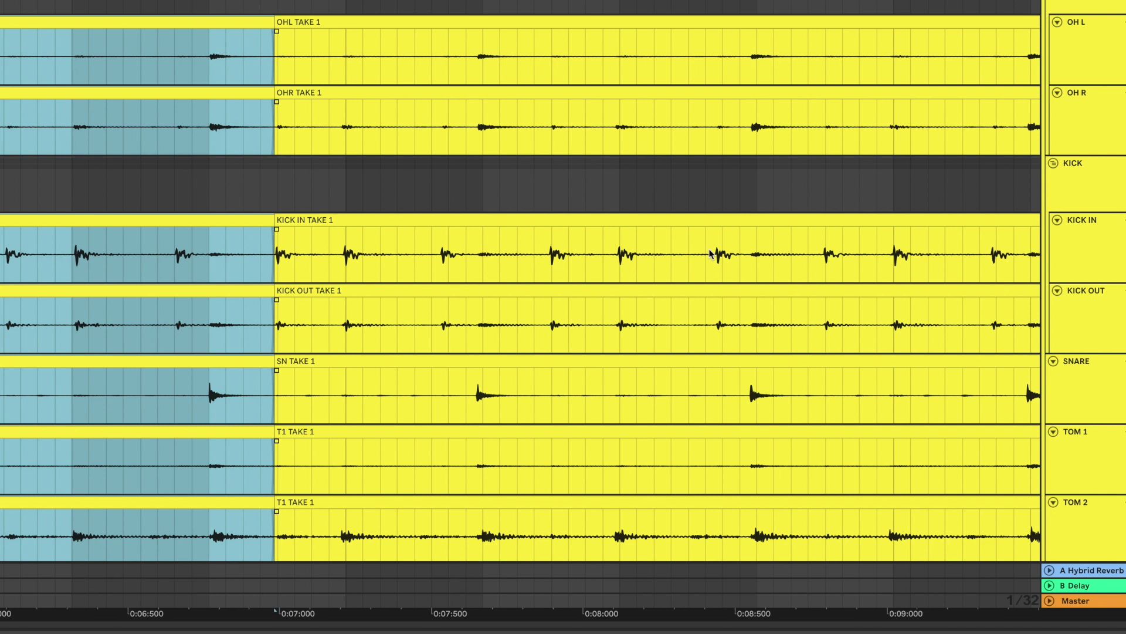
- Split off a short section around 0:08:400–0:08:750 across every track and nudge it
{"action": "left_click_drag", "start_coordinate": [708, 56], "coordinate": [811, 340]}
{"action": "left_click_drag", "start_coordinate": [748, 17], "coordinate": [715, 18]}
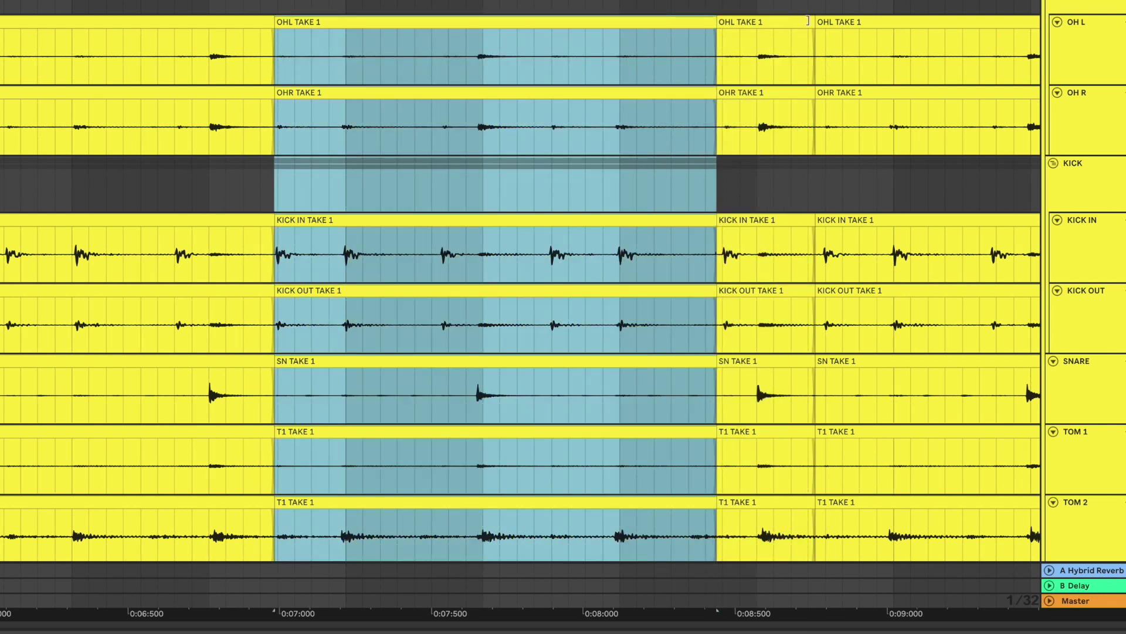
{"action": "left_click_drag", "start_coordinate": [808, 20], "coordinate": [819, 21]}
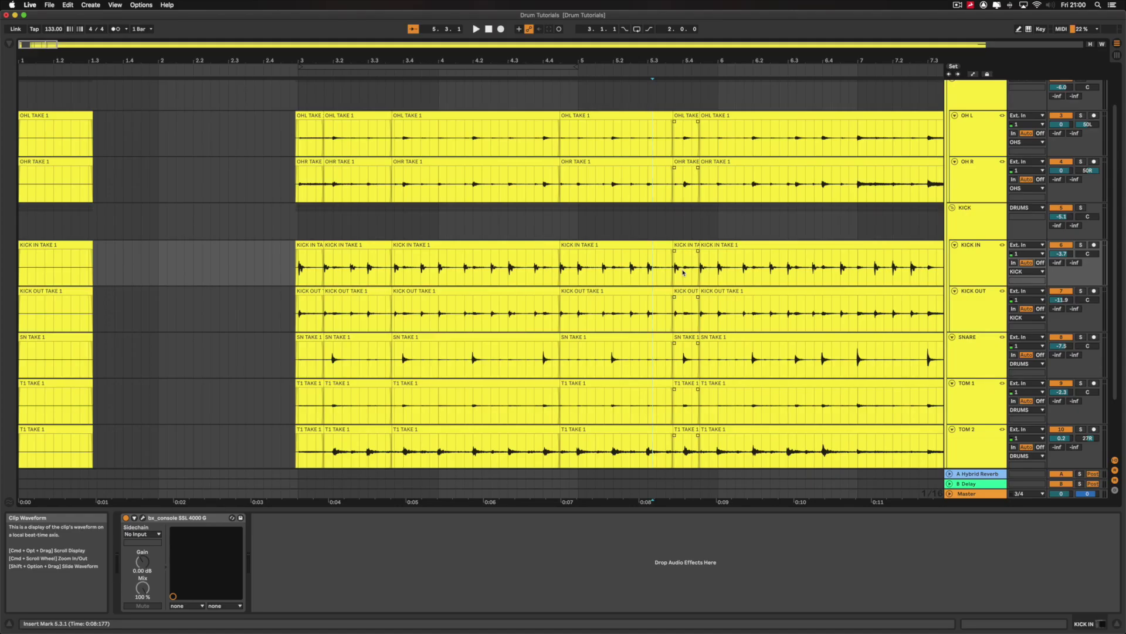
{"action": "left_click_drag", "start_coordinate": [115, 153], "coordinate": [19, 423]}
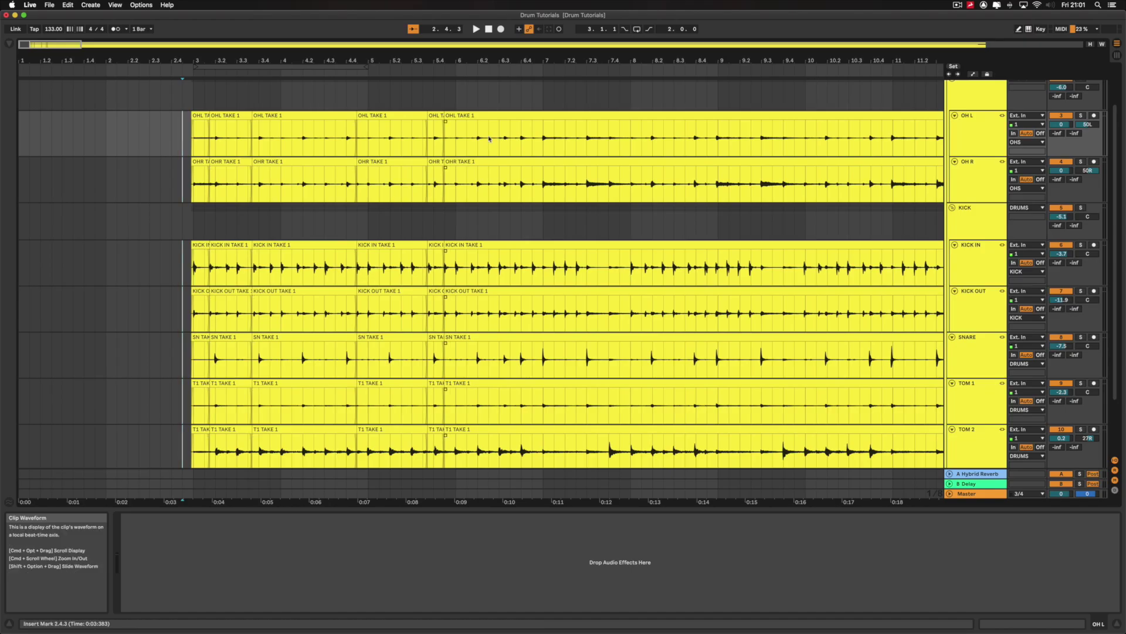
{"action": "left_click", "coordinate": [490, 139]}
{"action": "key", "text": "plus"}
{"action": "key", "text": "plus"}
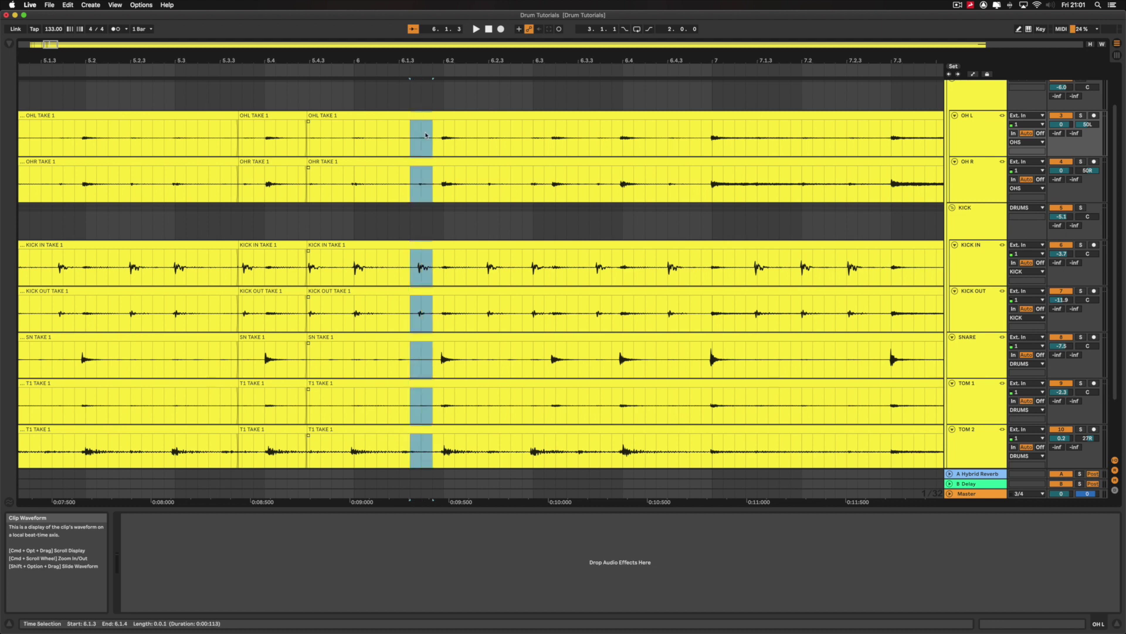
- Nudge the time-selected slice of every drum clip near bar 6 a few pixels later
{"action": "left_click_drag", "start_coordinate": [420, 116], "coordinate": [429, 122]}
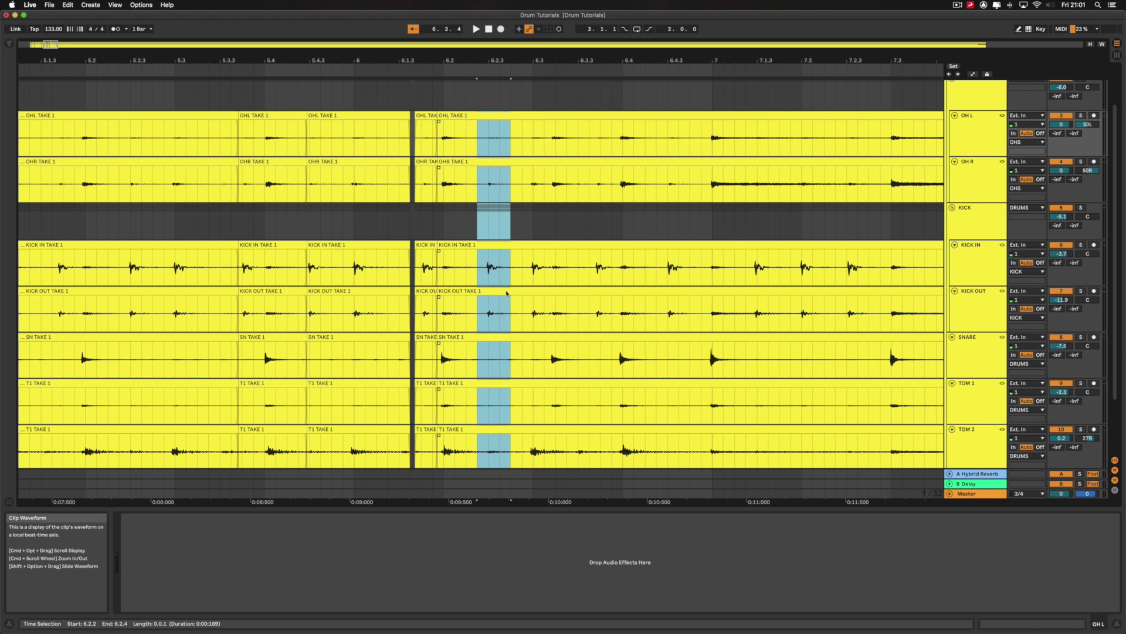
{"action": "left_click_drag", "start_coordinate": [500, 121], "coordinate": [590, 141]}
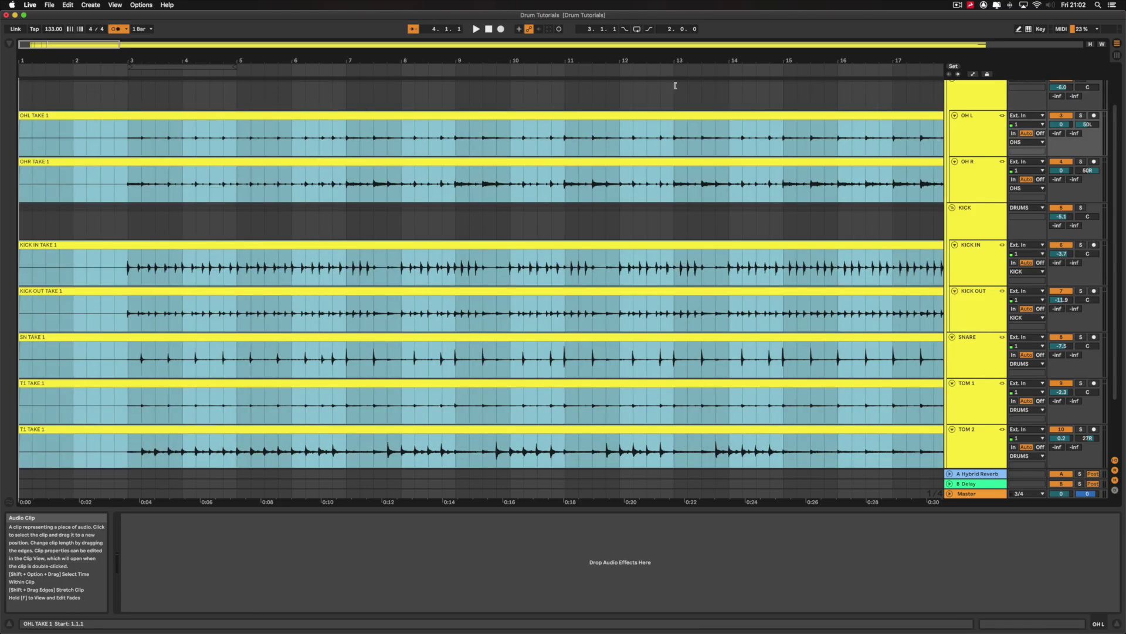
- Move the drum clips from bar 5 to bar 8, then undo back to single TAKE 1 clips
{"action": "left_click_drag", "start_coordinate": [507, 115], "coordinate": [803, 117]}
{"action": "key", "text": "super+z"}
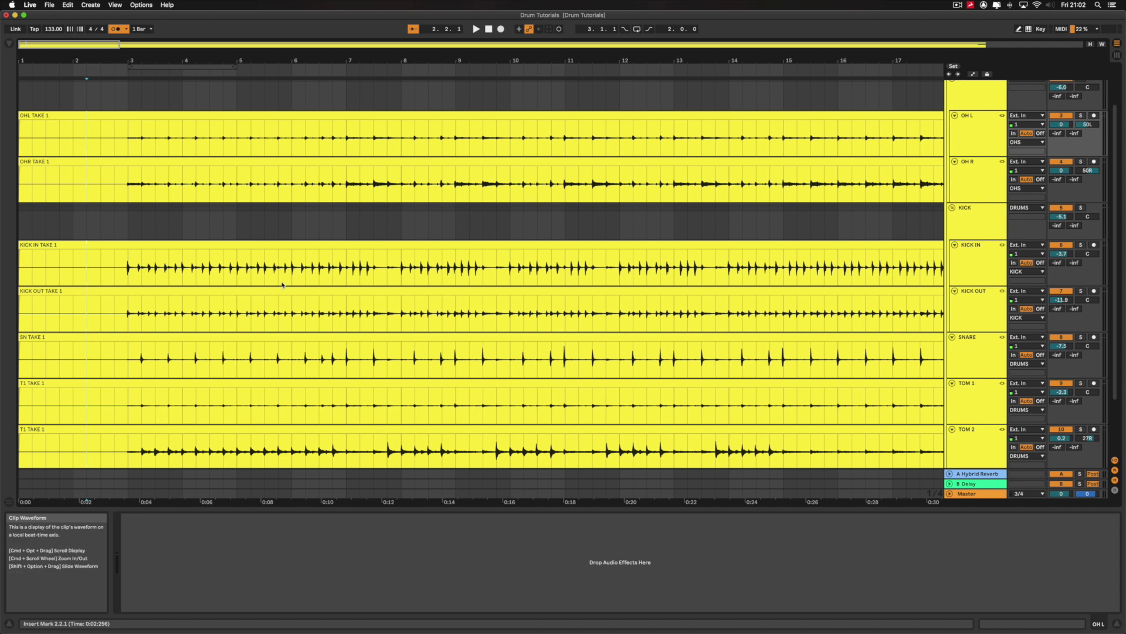
- Select all eight drum clips, enable Warp and set the warp mode to Beats
{"action": "key", "text": "super+a"}
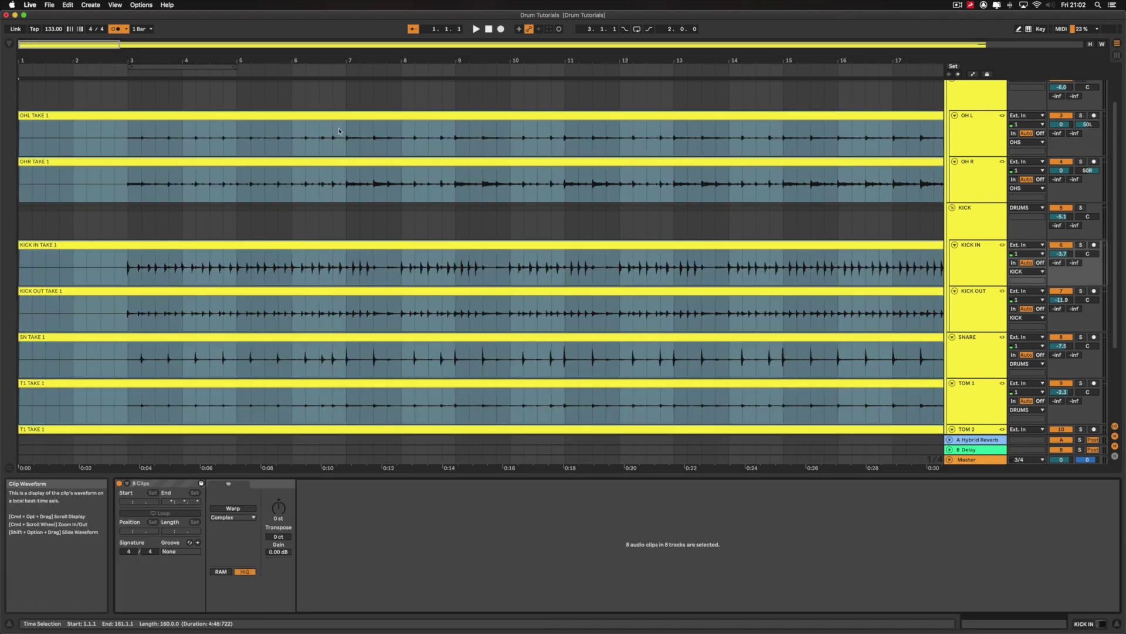
{"action": "left_click", "coordinate": [371, 93]}
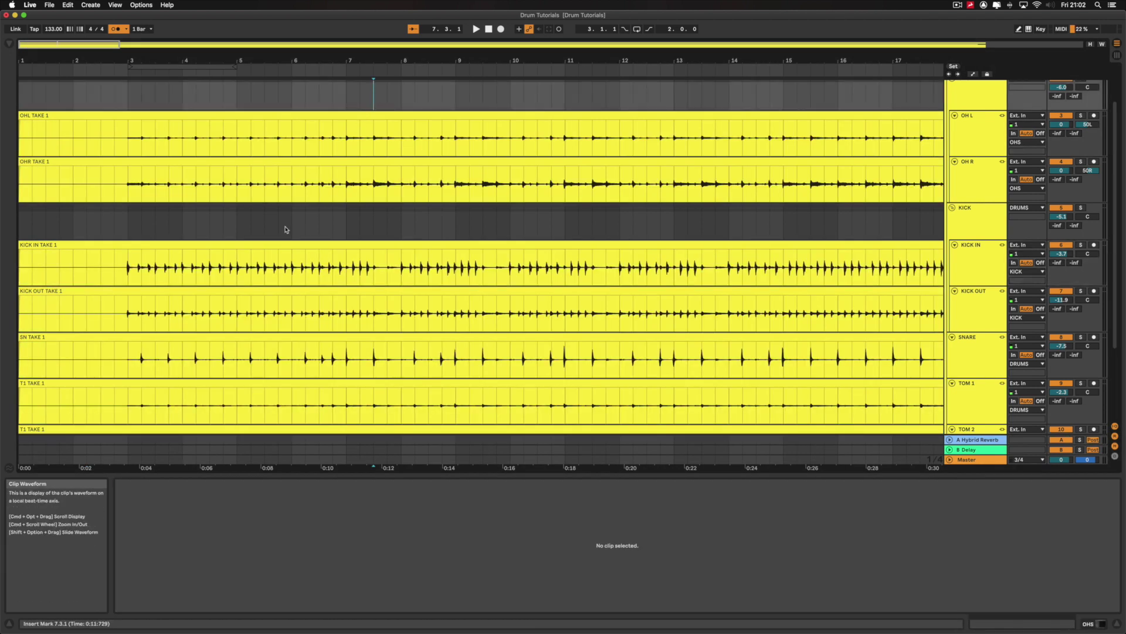
{"action": "key", "text": "super+a"}
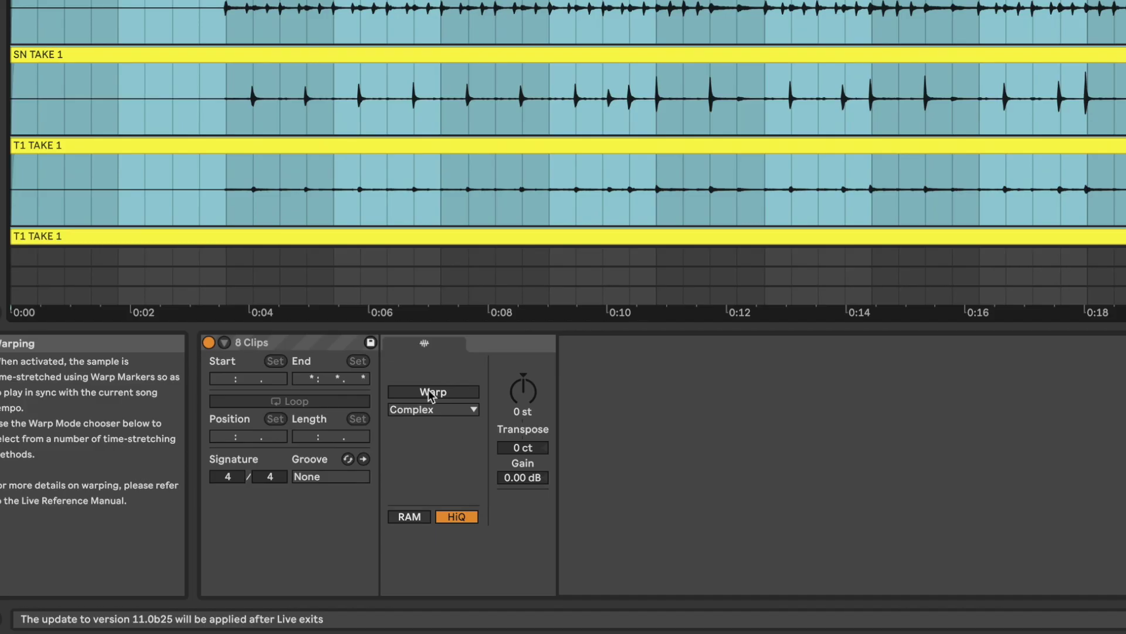
{"action": "left_click", "coordinate": [432, 393]}
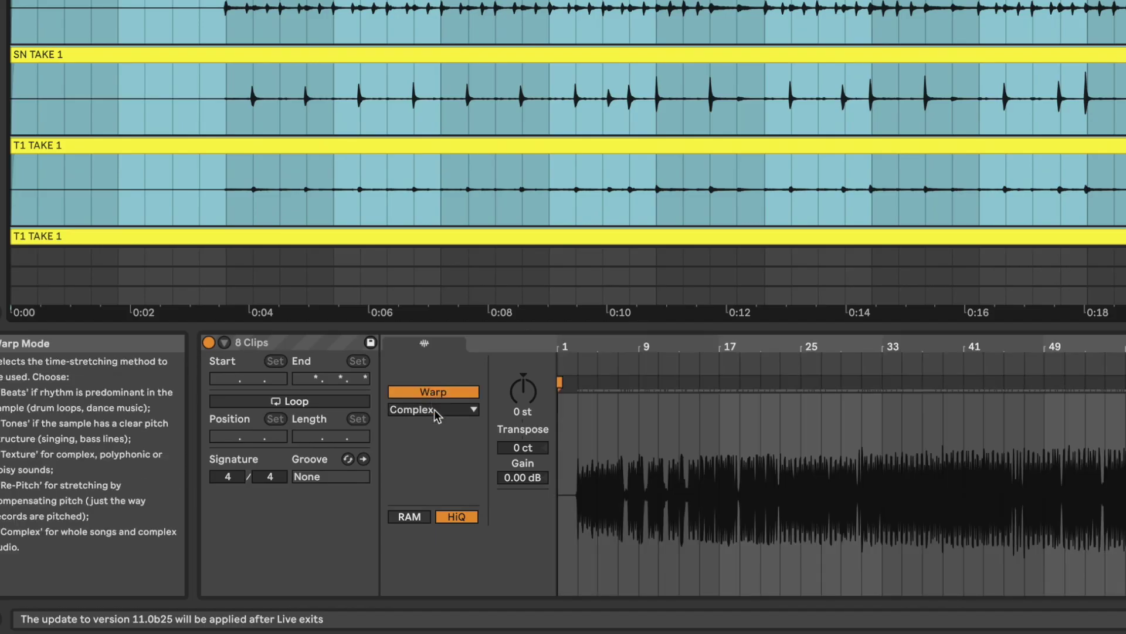
{"action": "left_click", "coordinate": [434, 409]}
{"action": "left_click", "coordinate": [432, 426]}
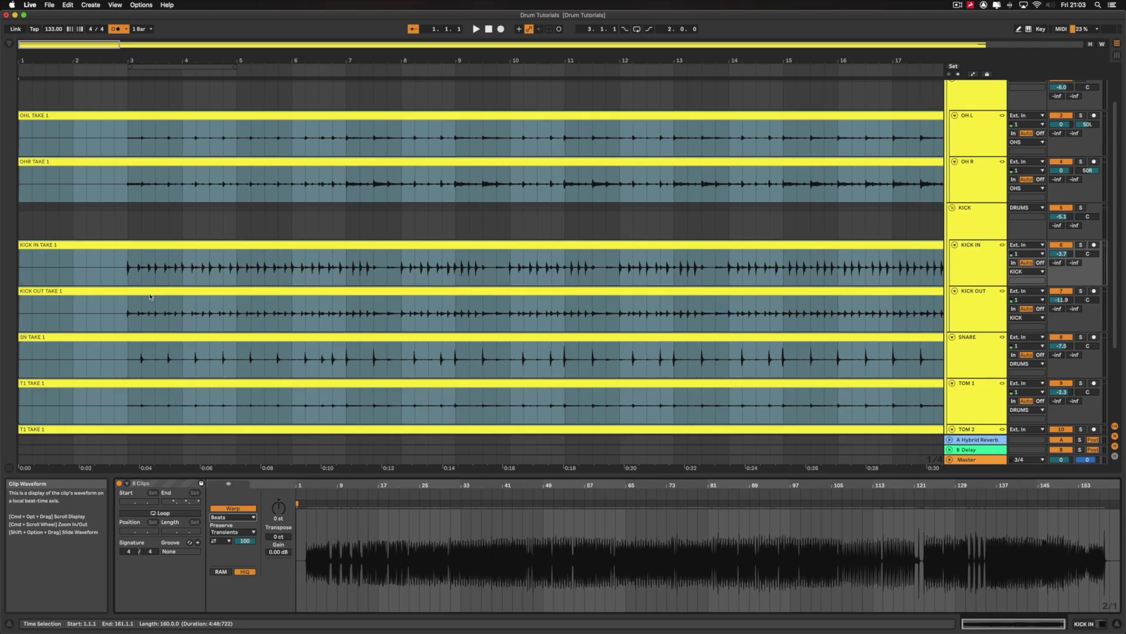
- View the OH R, OH L, KICK IN, KICK OUT and SNARE clips in the editor in turn
{"action": "left_click", "coordinate": [224, 183]}
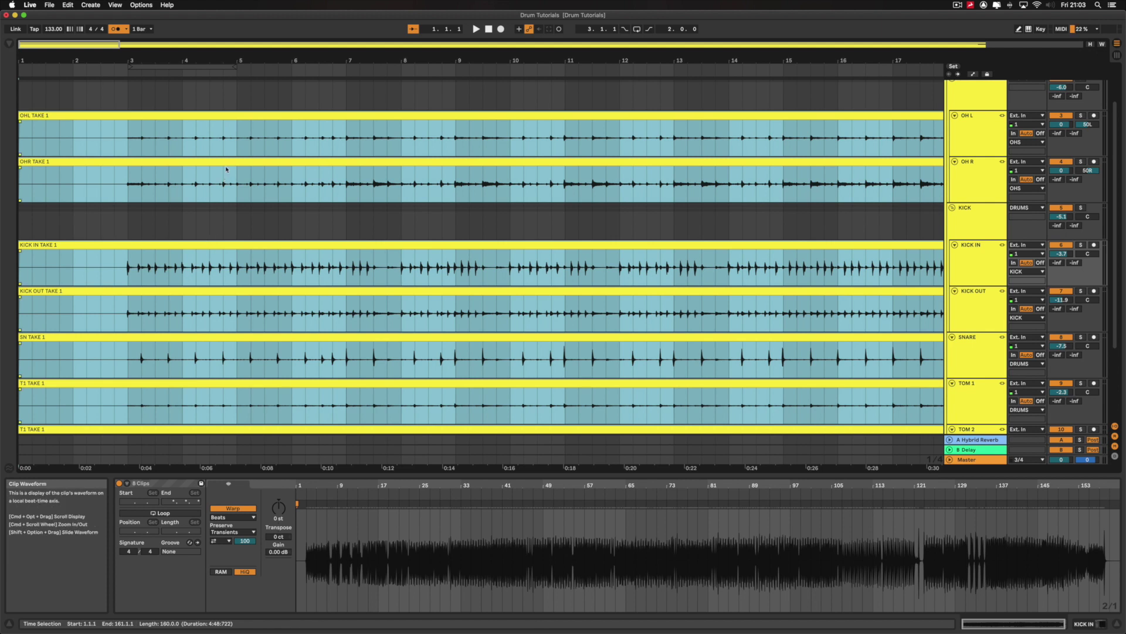
{"action": "left_click", "coordinate": [226, 169]}
{"action": "left_click", "coordinate": [238, 133]}
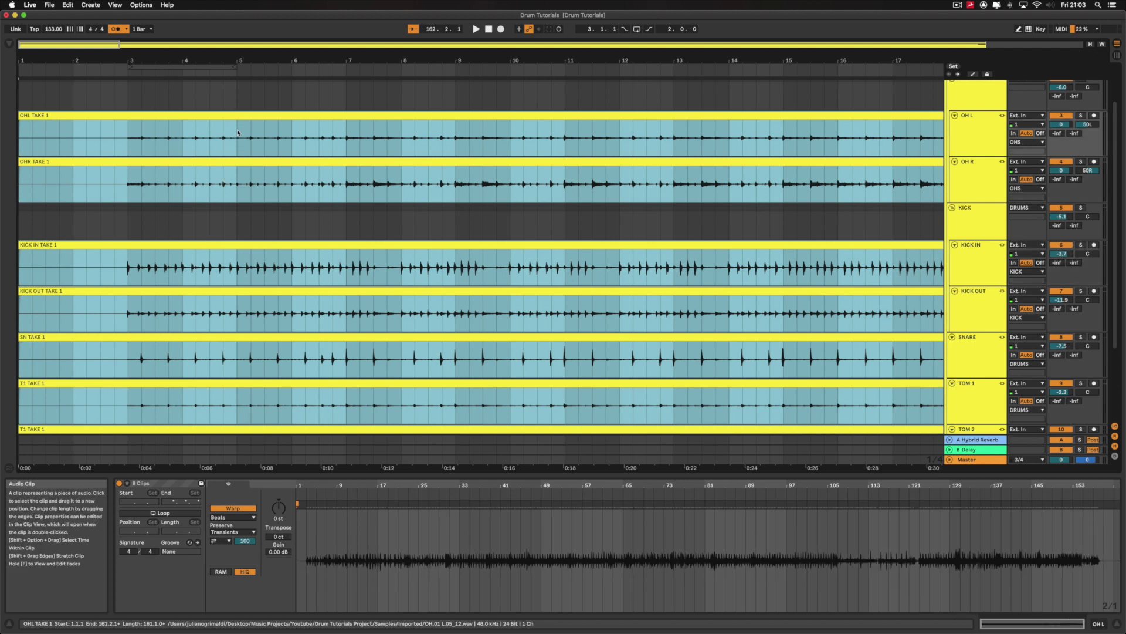
{"action": "left_click", "coordinate": [217, 261]}
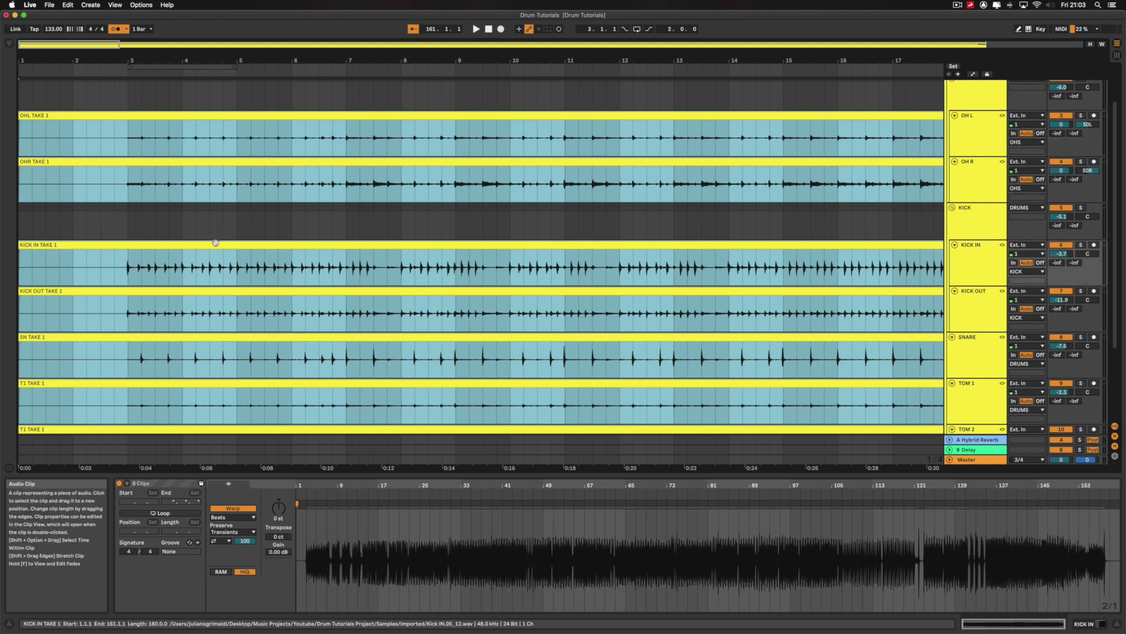
{"action": "left_click", "coordinate": [220, 323]}
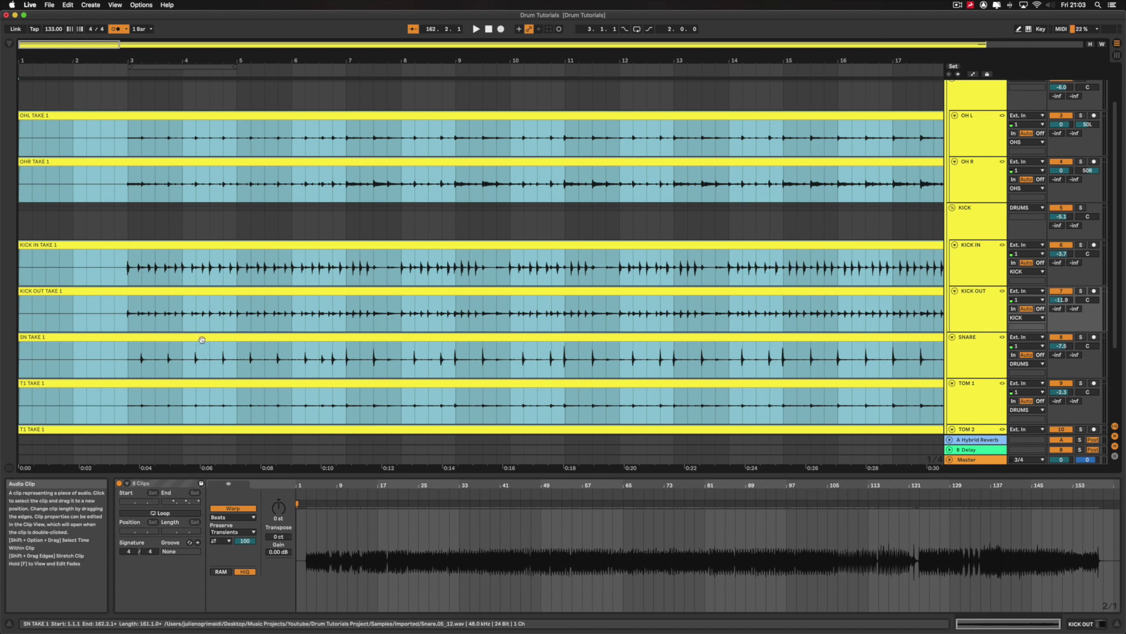
{"action": "key", "text": "Down"}
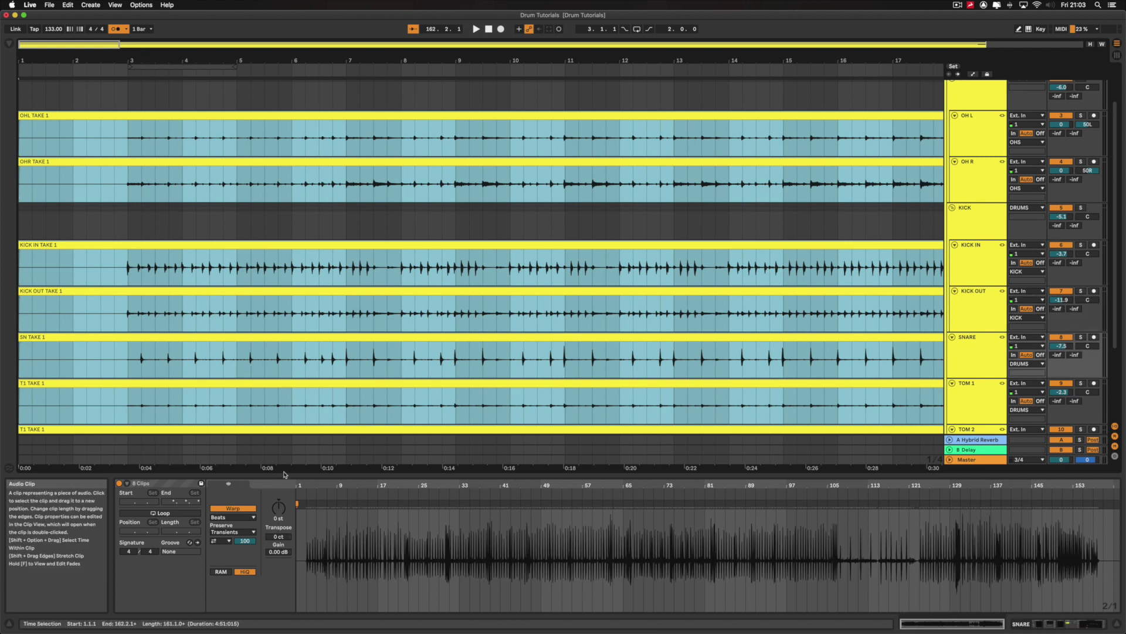
{"action": "left_click", "coordinate": [172, 245]}
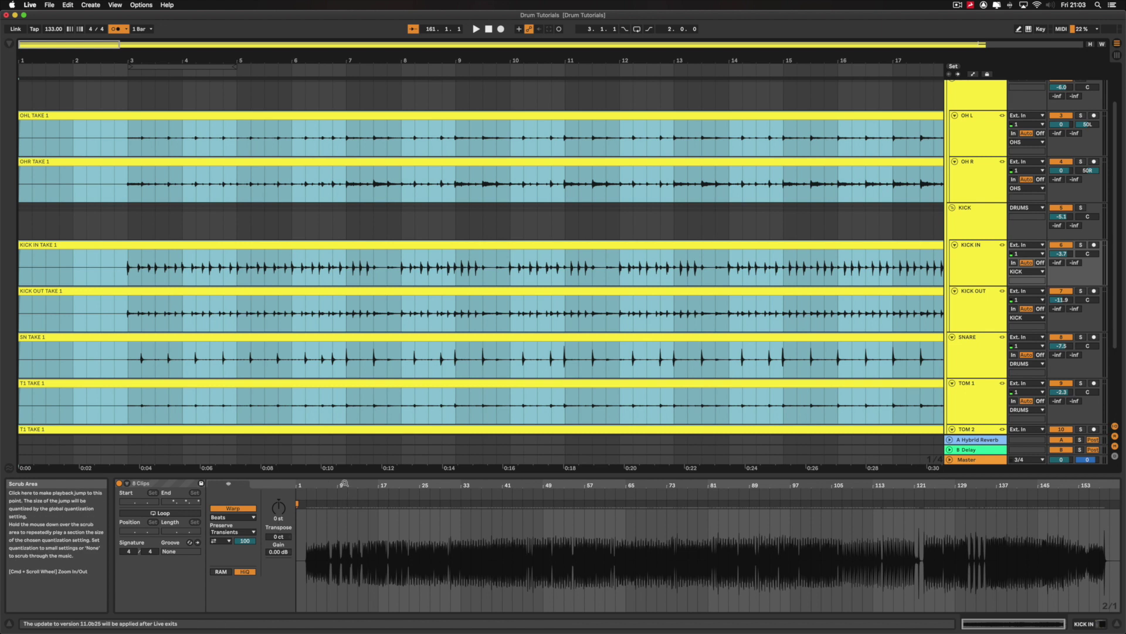
- Drag the Clip View divider up to enlarge the sample editor
{"action": "left_click_drag", "start_coordinate": [346, 474], "coordinate": [390, 475]}
{"action": "left_click_drag", "start_coordinate": [440, 351], "coordinate": [453, 193]}
{"action": "scroll", "coordinate": [418, 309], "scroll_direction": "left", "scroll_amount": 3}
{"action": "scroll", "coordinate": [418, 311], "scroll_direction": "left", "scroll_amount": 1}
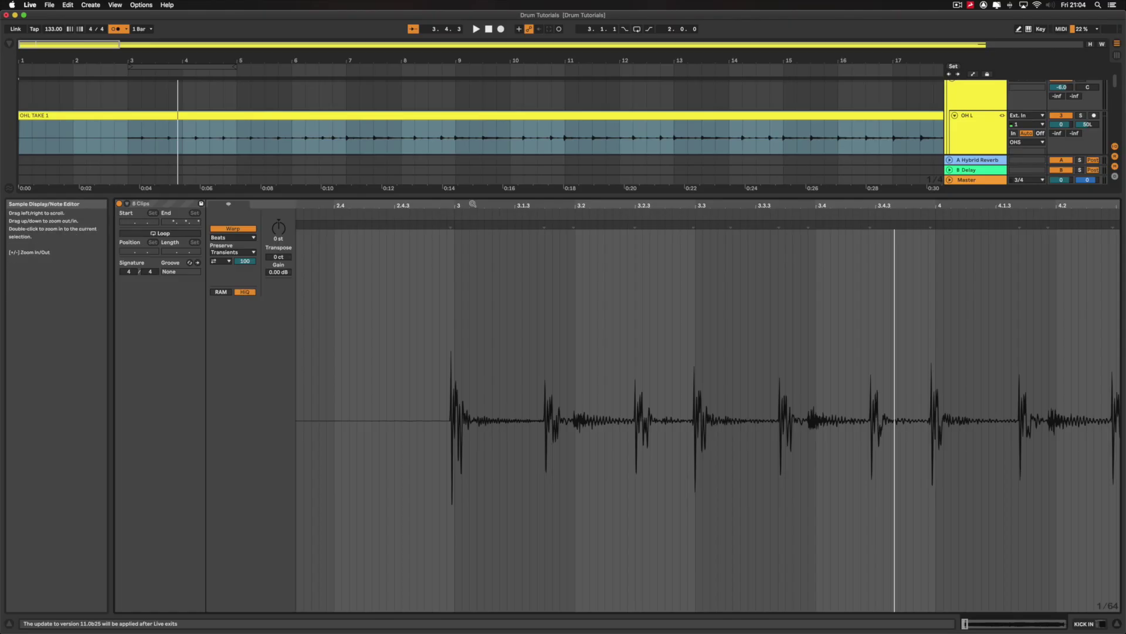
- Zoom the sample editor waveform in on the first drum hits at bar 3
{"action": "left_click_drag", "start_coordinate": [473, 311], "coordinate": [435, 297]}
{"action": "left_click_drag", "start_coordinate": [406, 205], "coordinate": [413, 236]}
{"action": "mouse_move", "coordinate": [238, 104]}
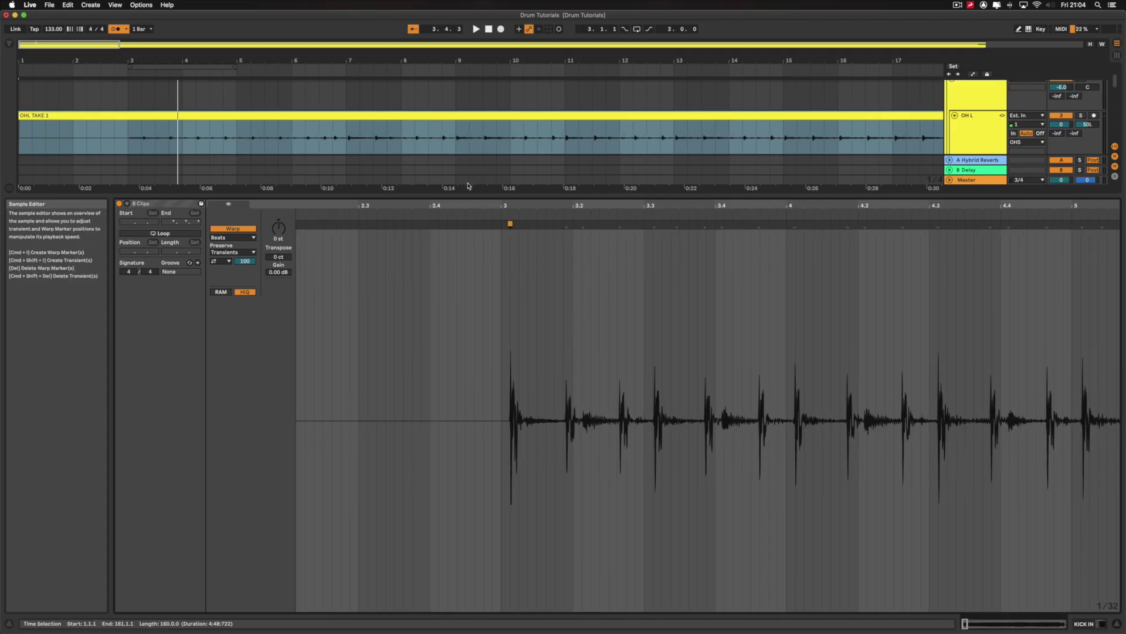
- Undo the last change and lower the Clip View divider so all drum tracks show
{"action": "key", "text": "super+z"}
{"action": "mouse_move", "coordinate": [466, 201]}
{"action": "left_mouse_down"}
{"action": "mouse_move", "coordinate": [460, 434]}
{"action": "mouse_move", "coordinate": [502, 463]}
{"action": "left_mouse_up"}
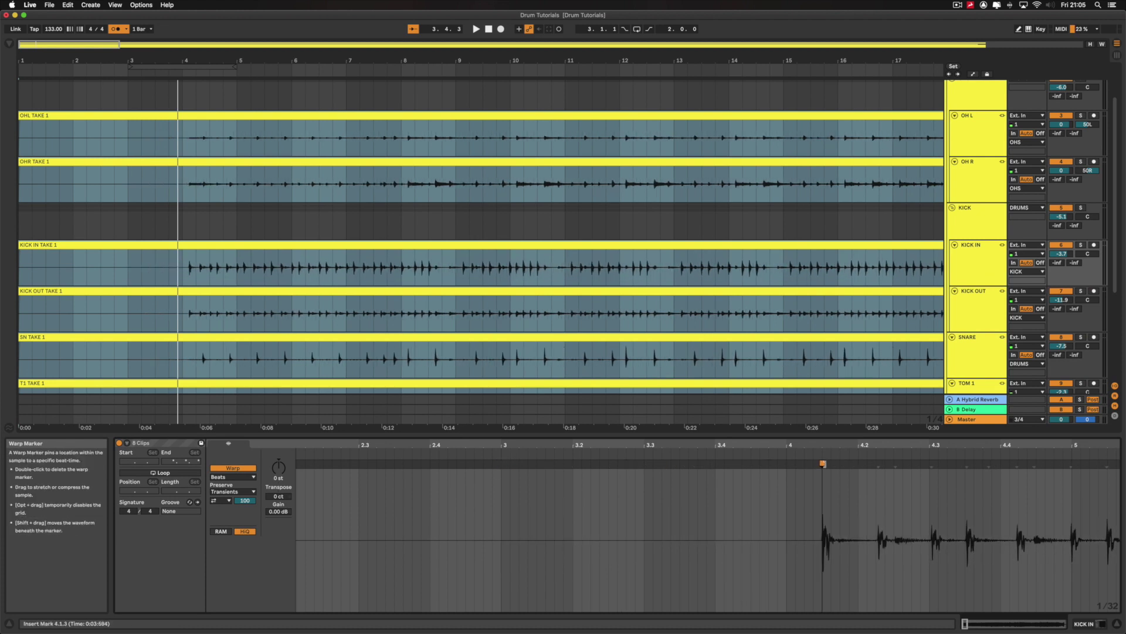
{"action": "left_click", "coordinate": [616, 492]}
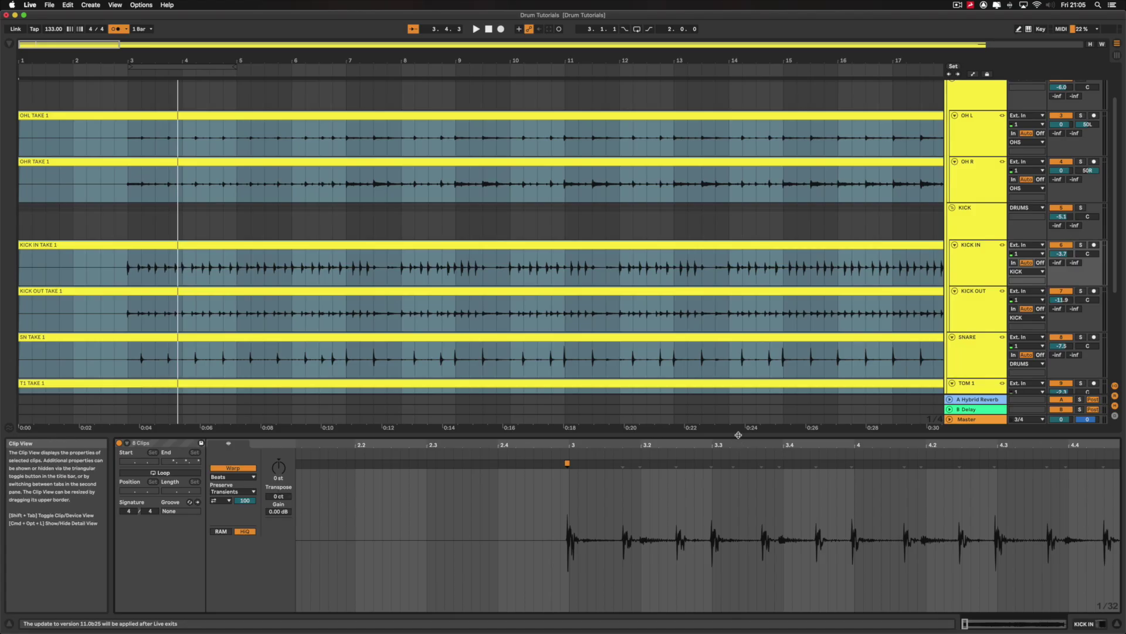
- Raise the Clip View divider and place a warp marker on the second drum hit after bar 3
{"action": "left_click_drag", "start_coordinate": [738, 434], "coordinate": [724, 255]}
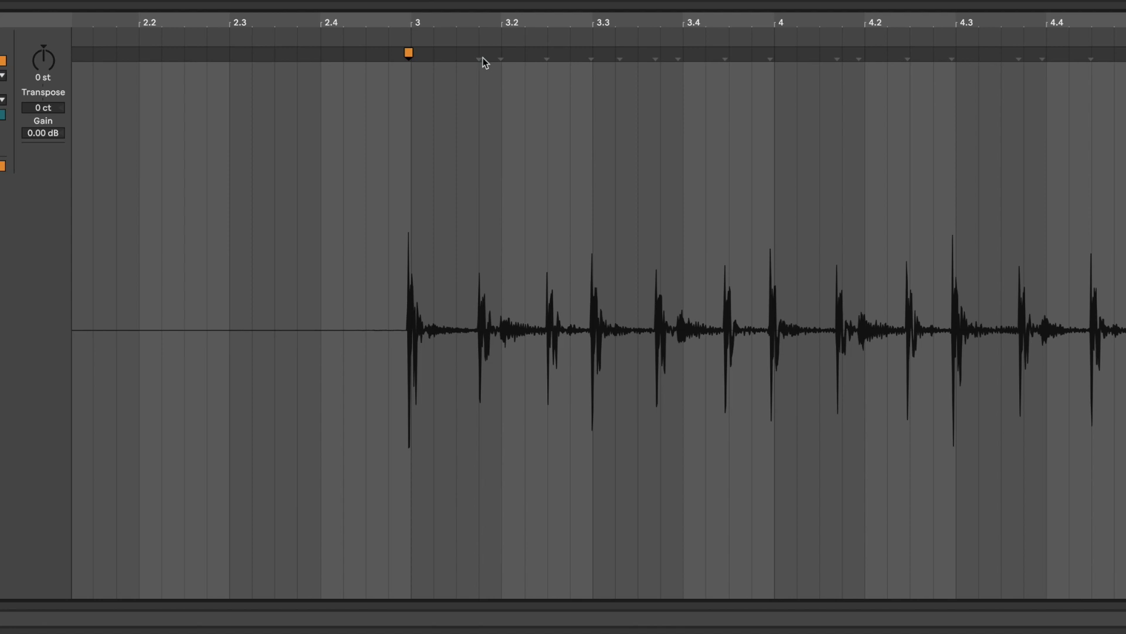
{"action": "double_click", "coordinate": [481, 55]}
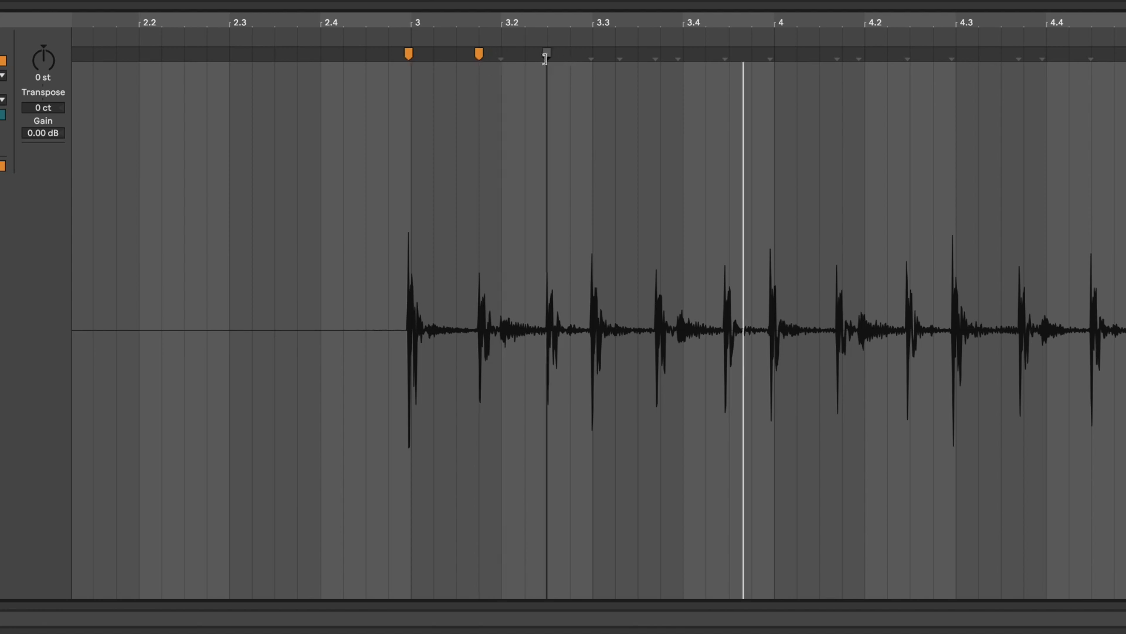
{"action": "double_click", "coordinate": [654, 56]}
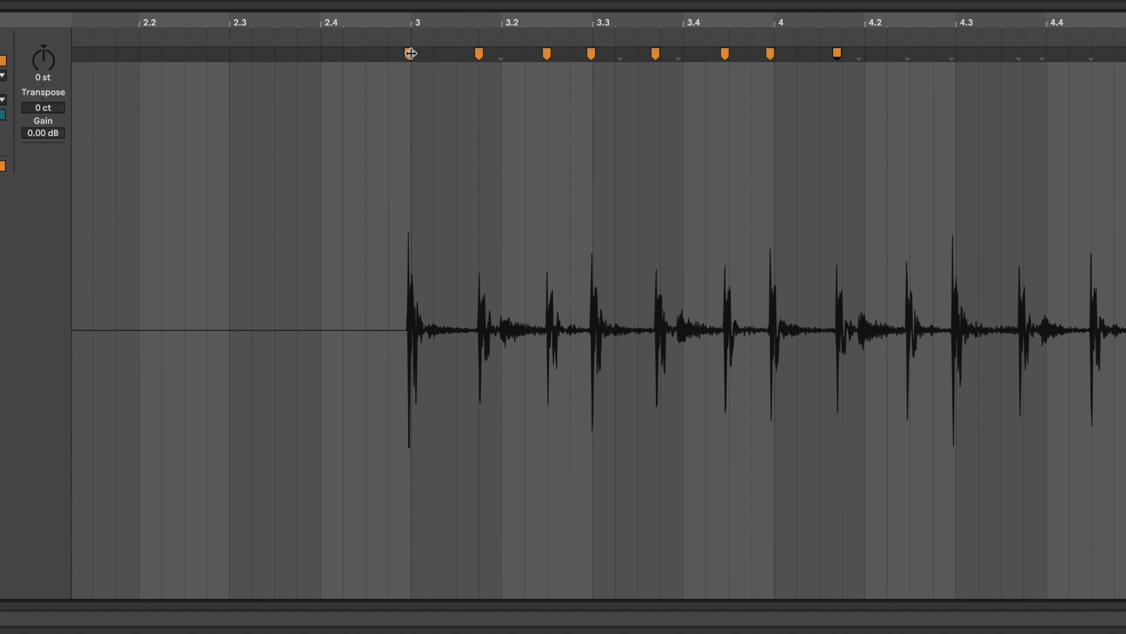
{"action": "left_click_drag", "start_coordinate": [414, 53], "coordinate": [416, 54]}
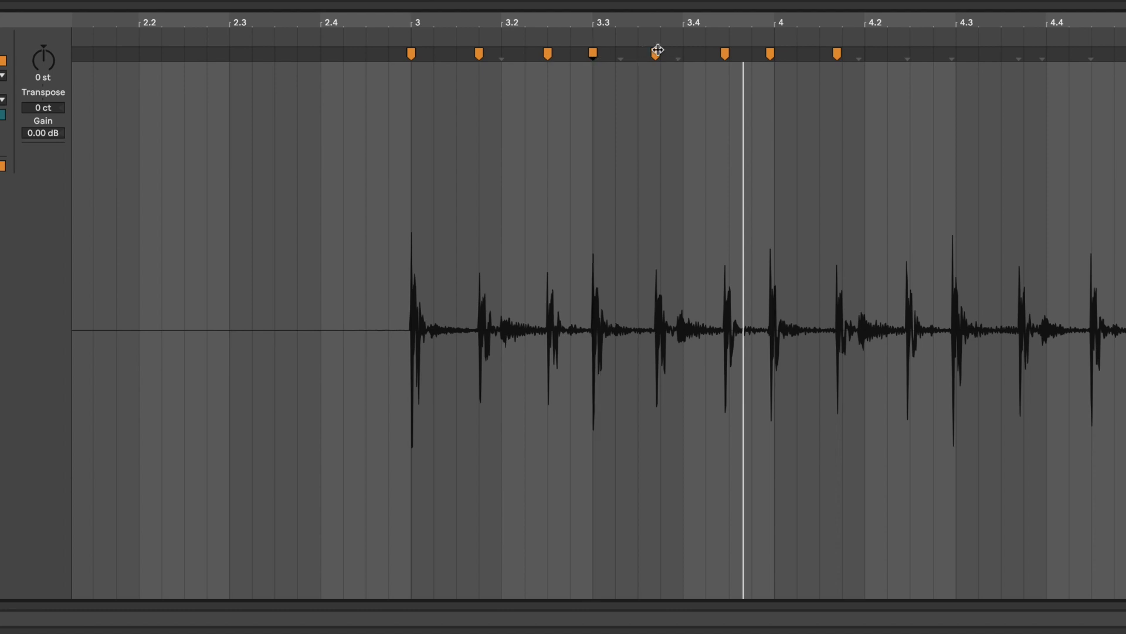
{"action": "left_click_drag", "start_coordinate": [662, 51], "coordinate": [732, 54]}
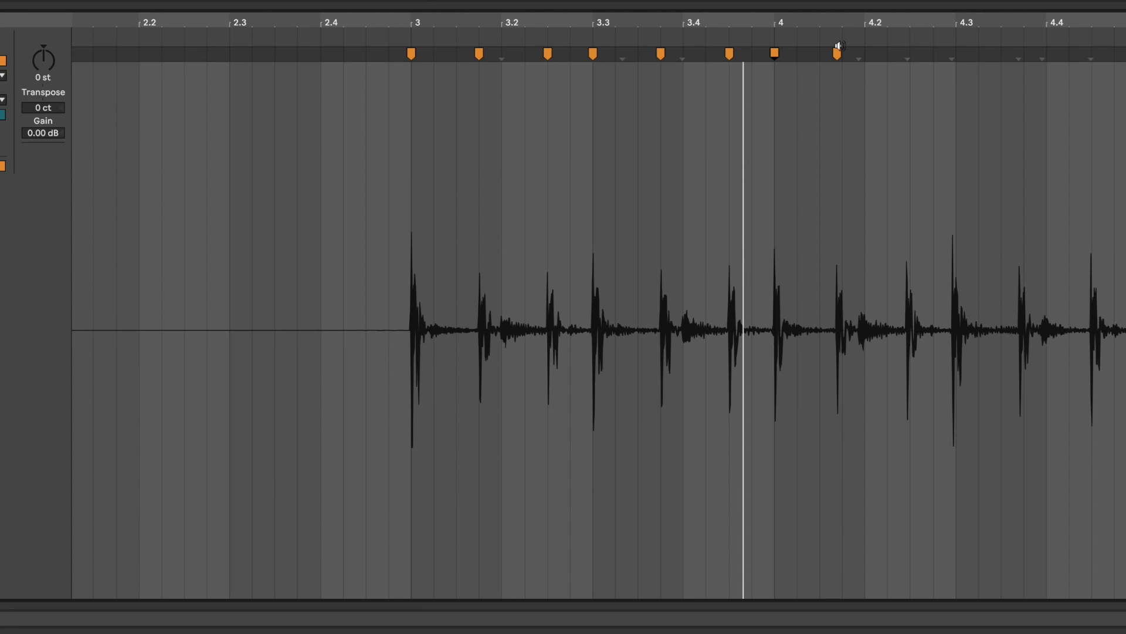
{"action": "left_click_drag", "start_coordinate": [838, 47], "coordinate": [844, 52]}
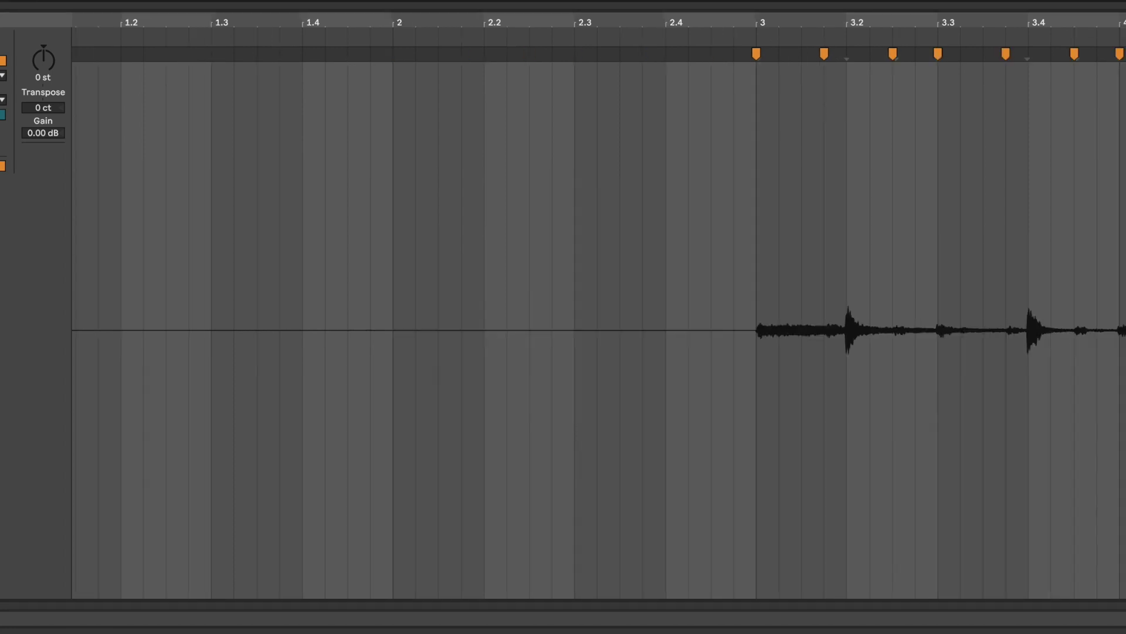
{"action": "key", "text": "space"}
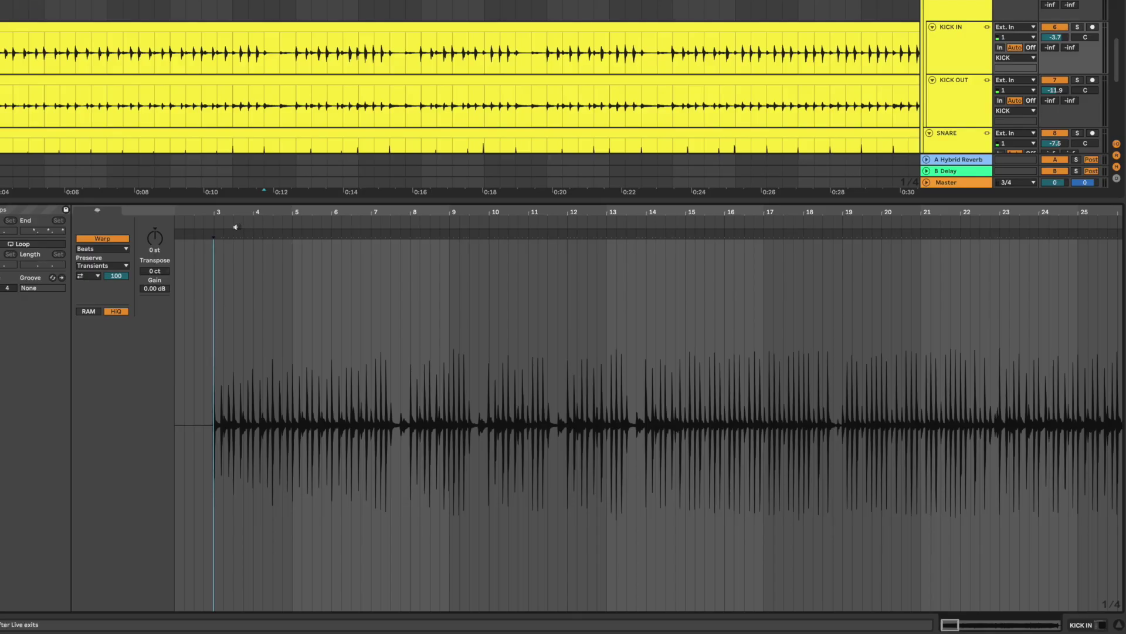
- Zoom the Clip View ruler so the Kick In waveform spans roughly bars 1 to 15
{"action": "left_click_drag", "start_coordinate": [227, 209], "coordinate": [269, 285]}
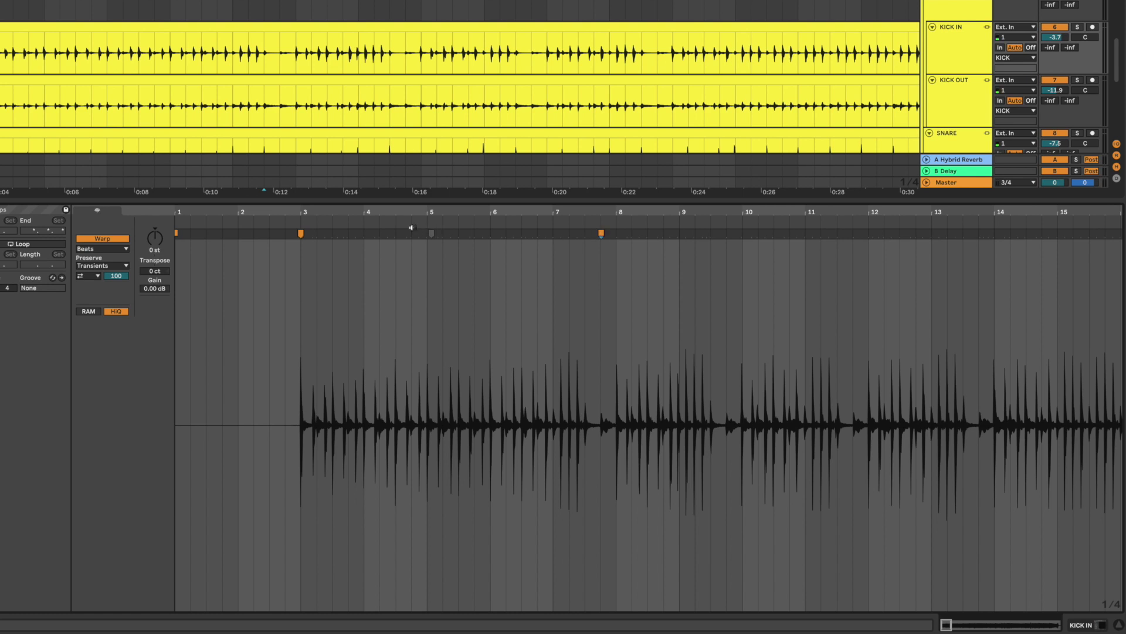
- Zoom in on the first kick hit and drag its warp marker onto bar 3
{"action": "left_click_drag", "start_coordinate": [409, 212], "coordinate": [433, 285]}
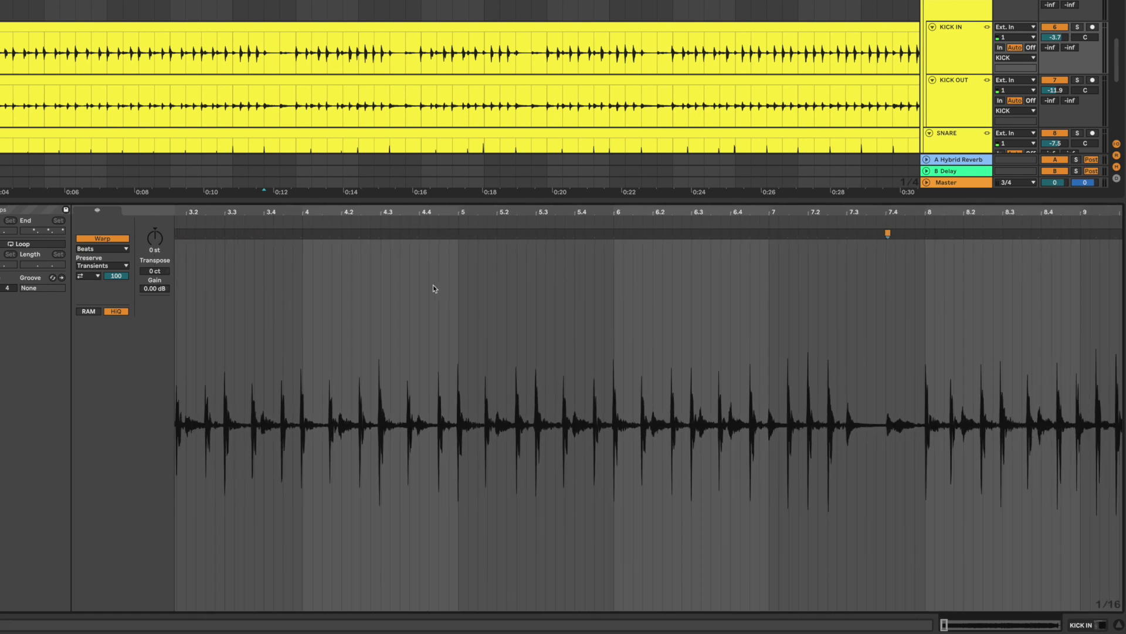
{"action": "scroll", "coordinate": [432, 291], "scroll_direction": "left", "scroll_amount": 5}
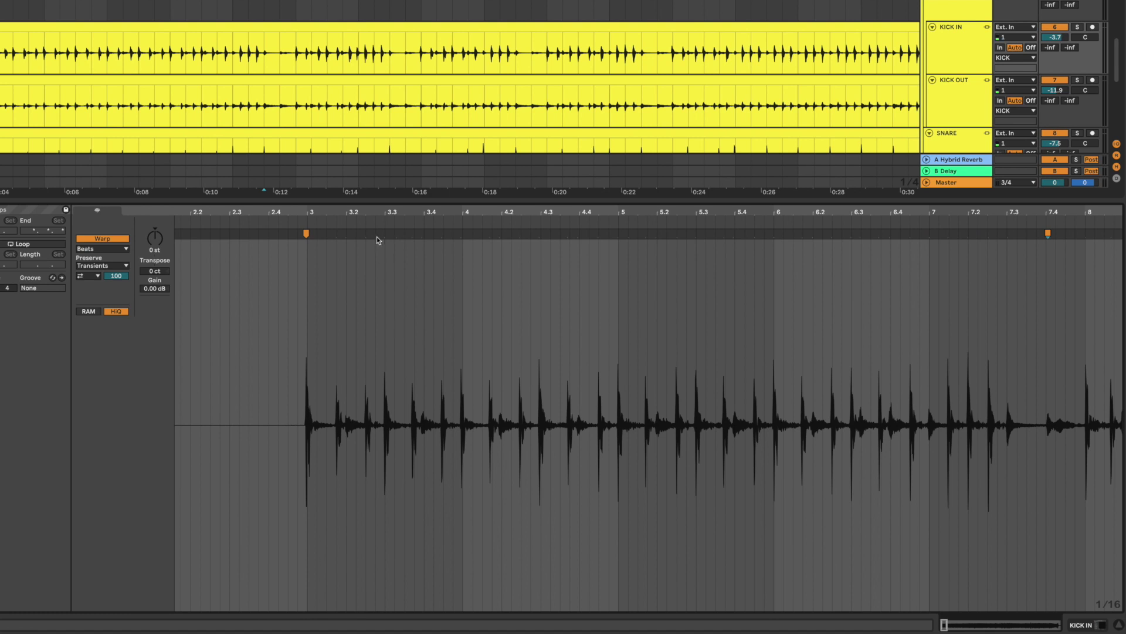
{"action": "left_click_drag", "start_coordinate": [369, 214], "coordinate": [403, 281]}
{"action": "scroll", "coordinate": [374, 293], "scroll_direction": "left", "scroll_amount": 3}
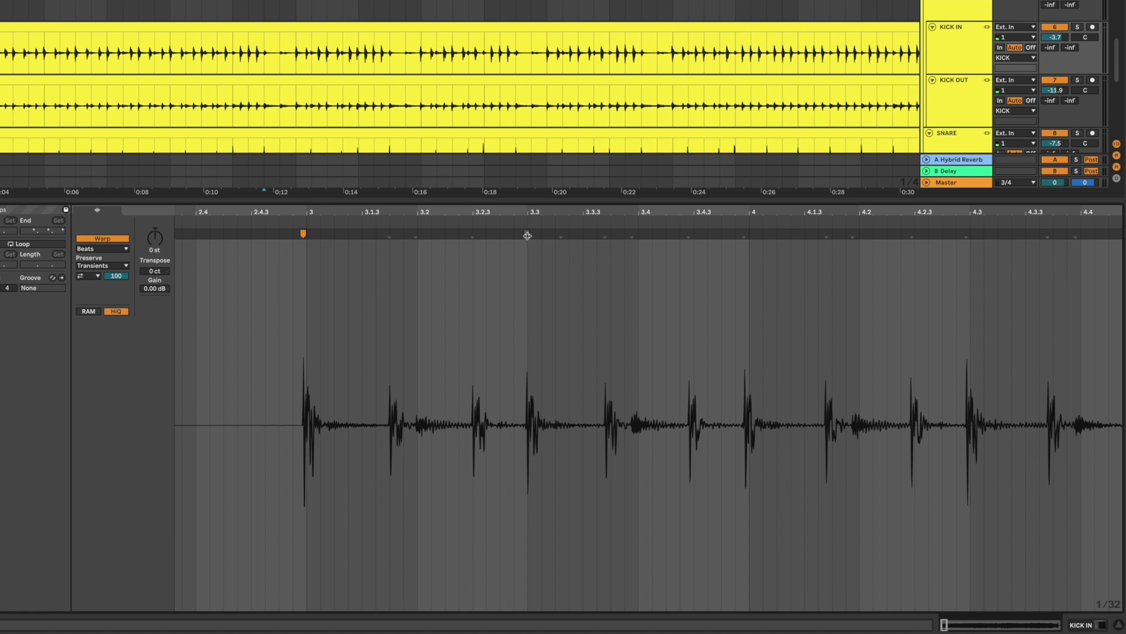
{"action": "left_click_drag", "start_coordinate": [301, 233], "coordinate": [306, 233]}
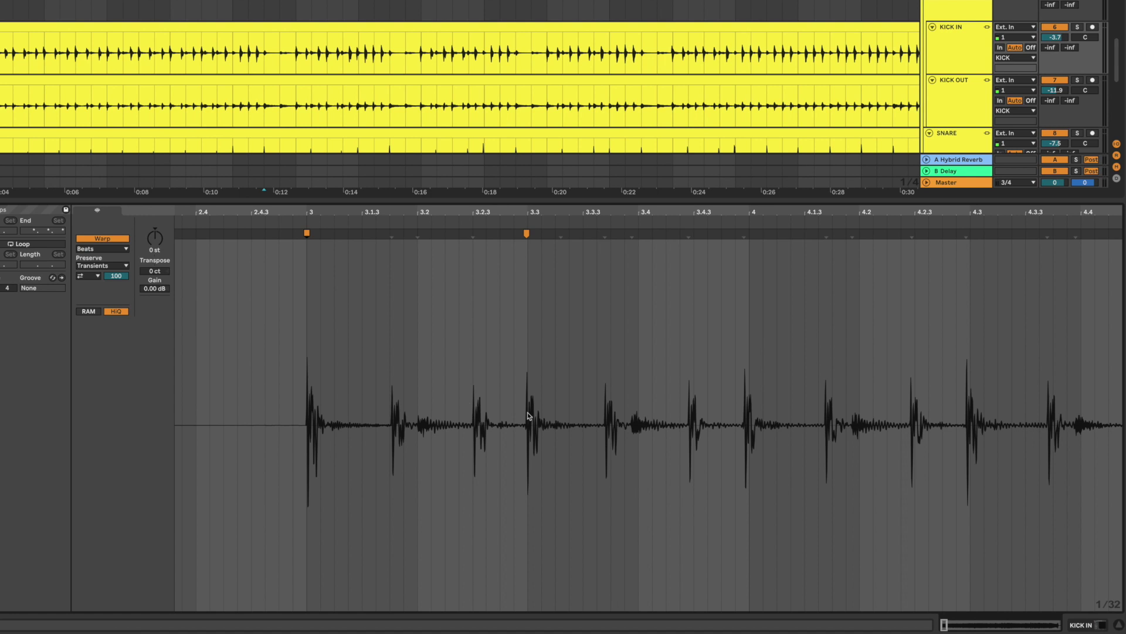
- Add warp markers on the kick hits at 3.3, bar 4 and near 4.3.3
{"action": "scroll", "coordinate": [606, 403], "scroll_direction": "right", "scroll_amount": 2}
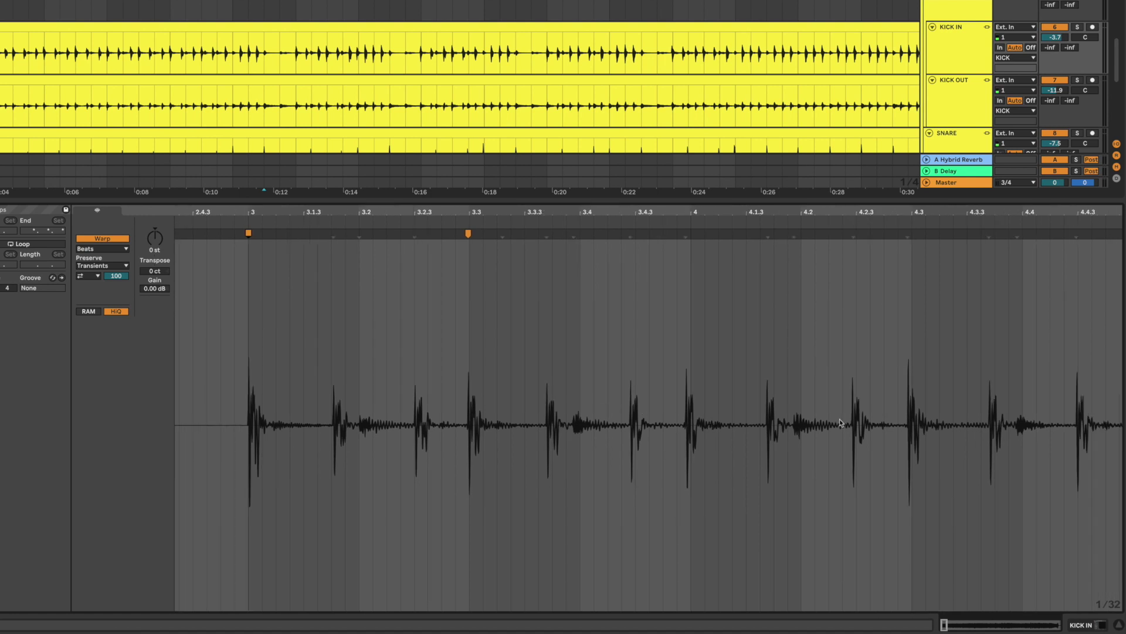
{"action": "scroll", "coordinate": [839, 421], "scroll_direction": "right", "scroll_amount": 1}
{"action": "scroll", "coordinate": [831, 421], "scroll_direction": "up", "scroll_amount": 3}
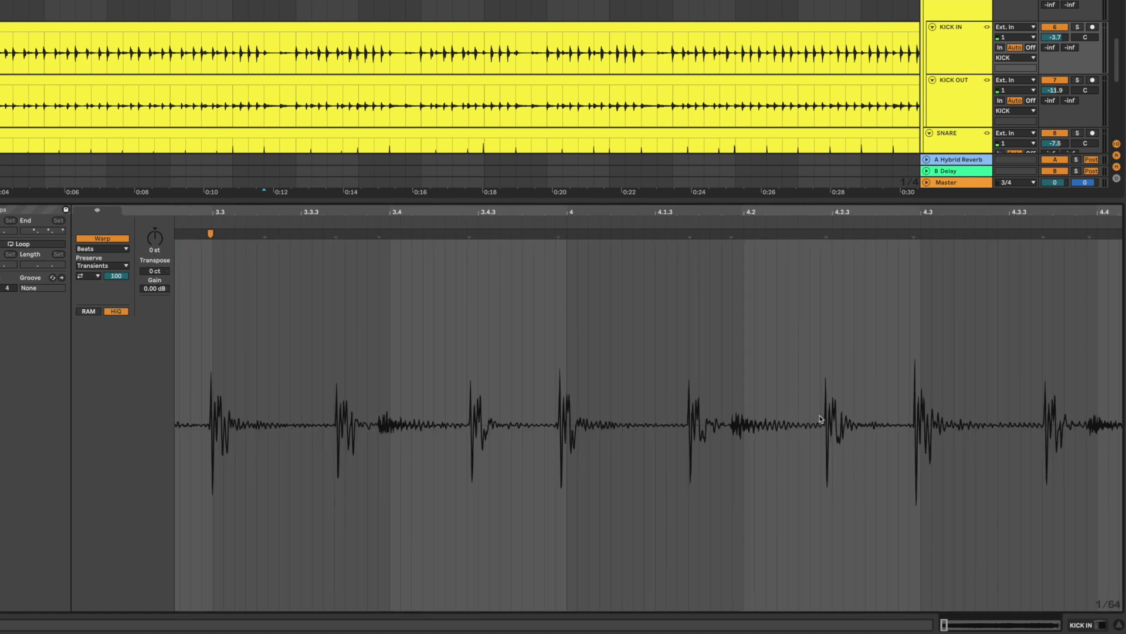
{"action": "scroll", "coordinate": [819, 419], "scroll_direction": "right", "scroll_amount": 5}
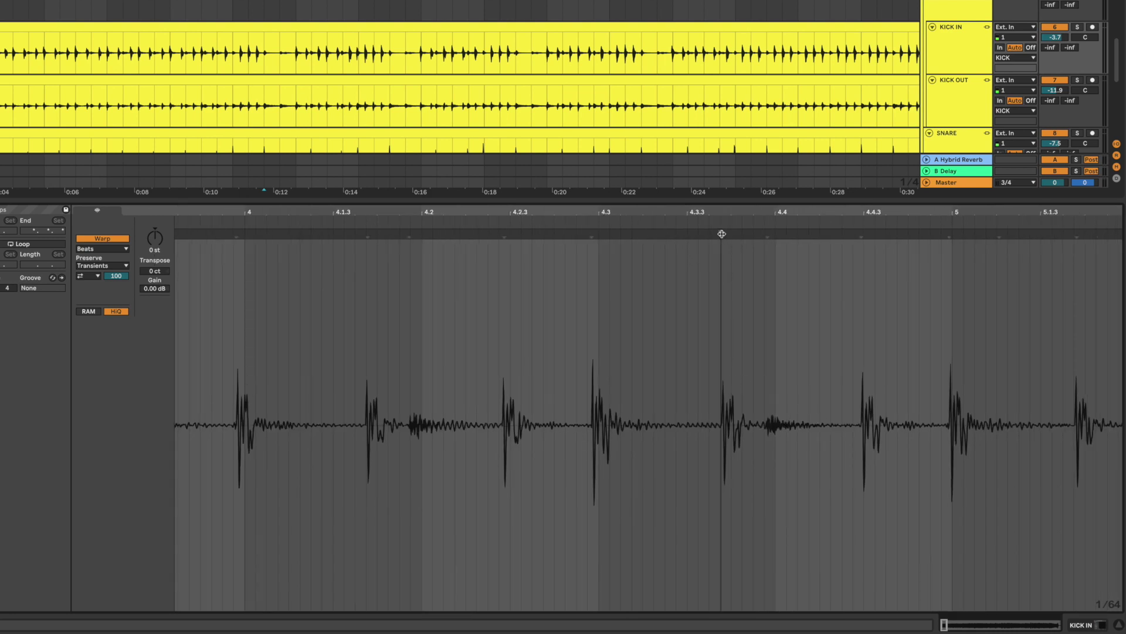
{"action": "double_click", "coordinate": [722, 234]}
{"action": "scroll", "coordinate": [613, 311], "scroll_direction": "left", "scroll_amount": 7}
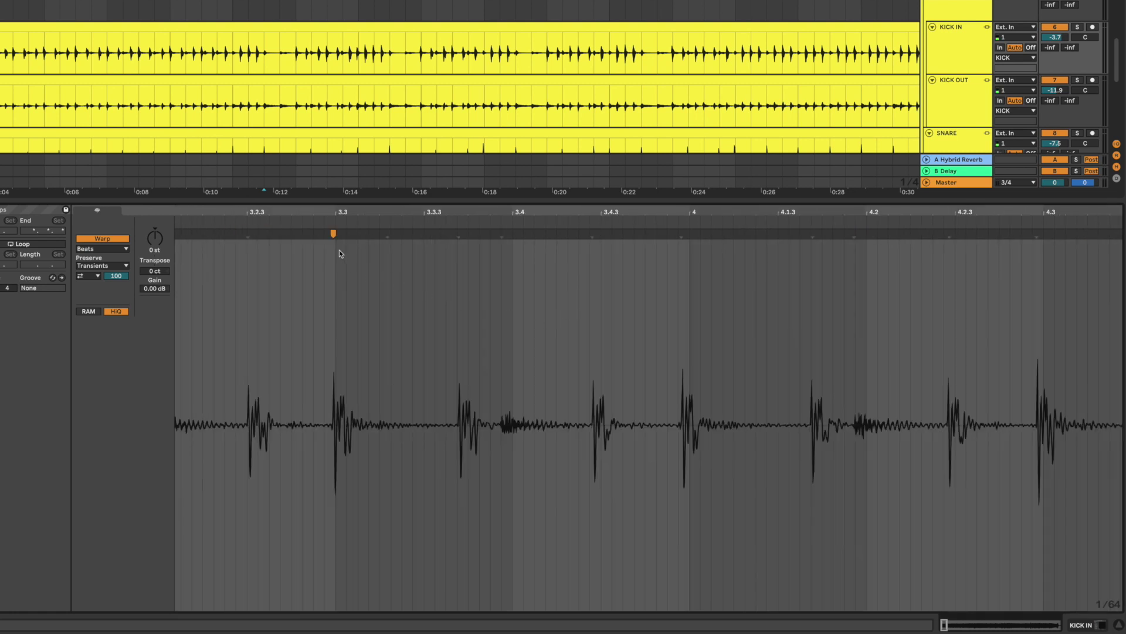
{"action": "double_click", "coordinate": [333, 232]}
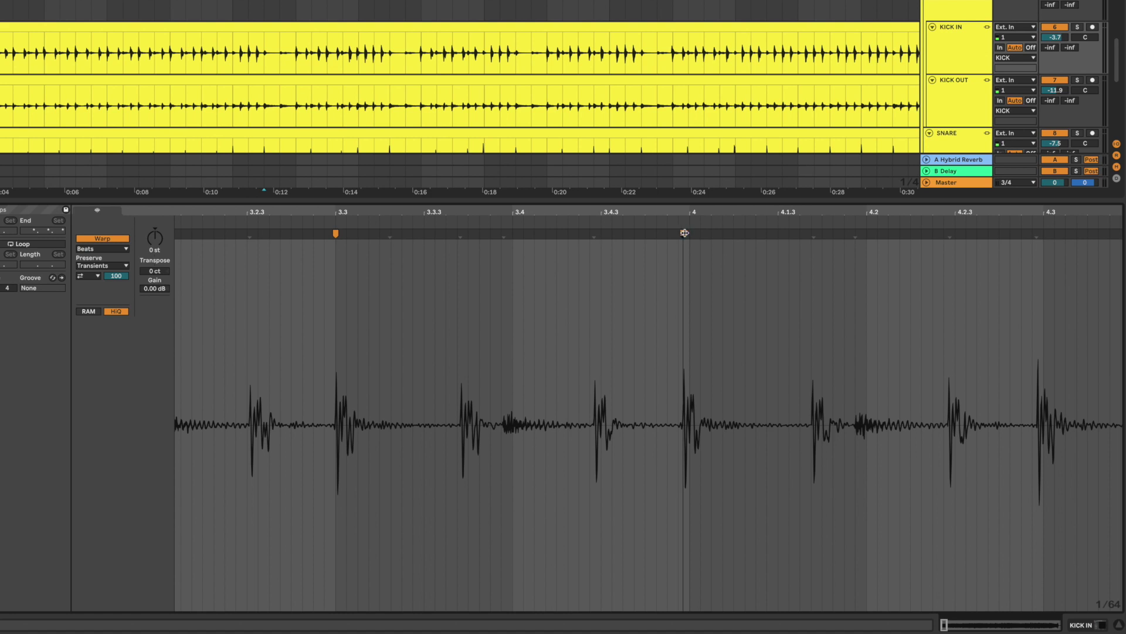
{"action": "left_click_drag", "start_coordinate": [684, 233], "coordinate": [690, 233]}
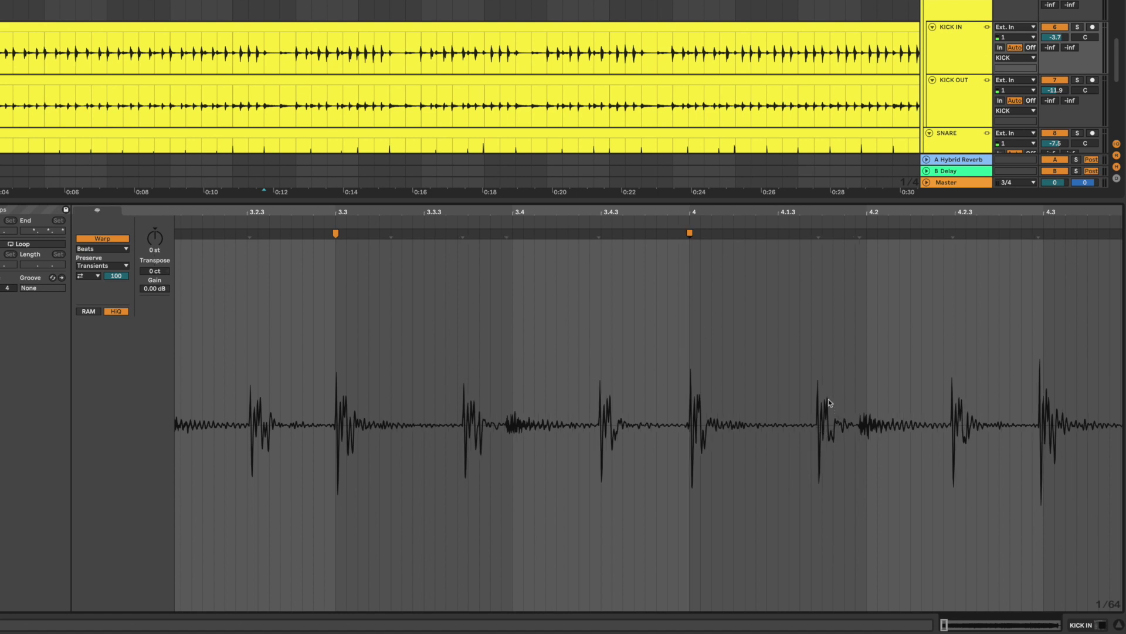
{"action": "scroll", "coordinate": [810, 325], "scroll_direction": "right", "scroll_amount": 4}
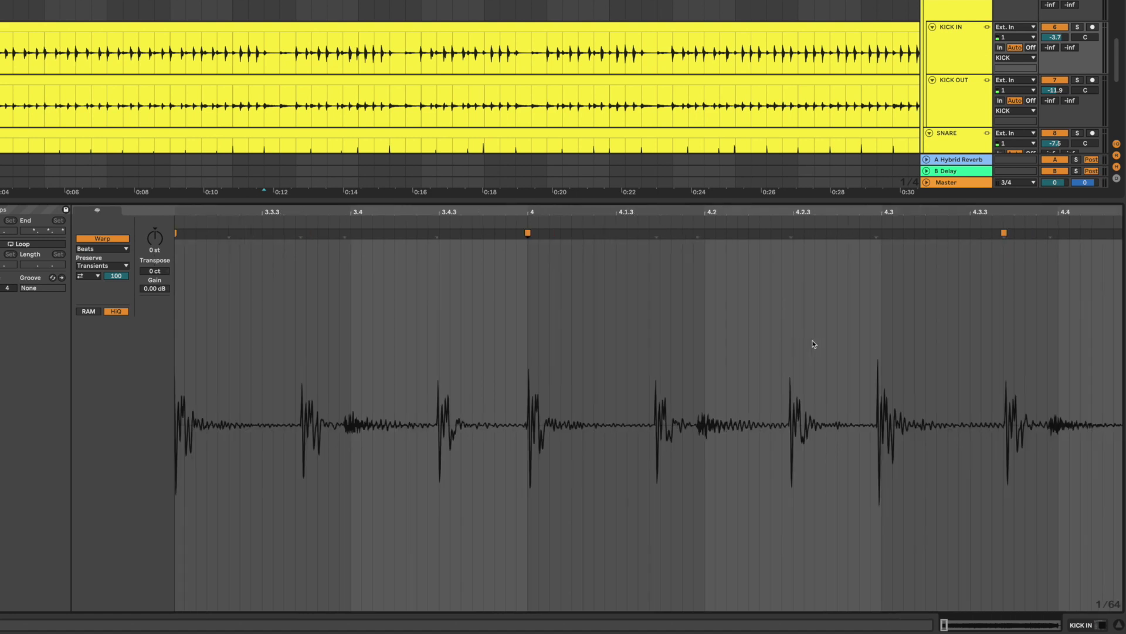
- Undo the stray warp marker edits and place a warp marker on the bar 5 hit
{"action": "left_click_drag", "start_coordinate": [615, 236], "coordinate": [598, 233]}
{"action": "left_click_drag", "start_coordinate": [740, 233], "coordinate": [786, 233]}
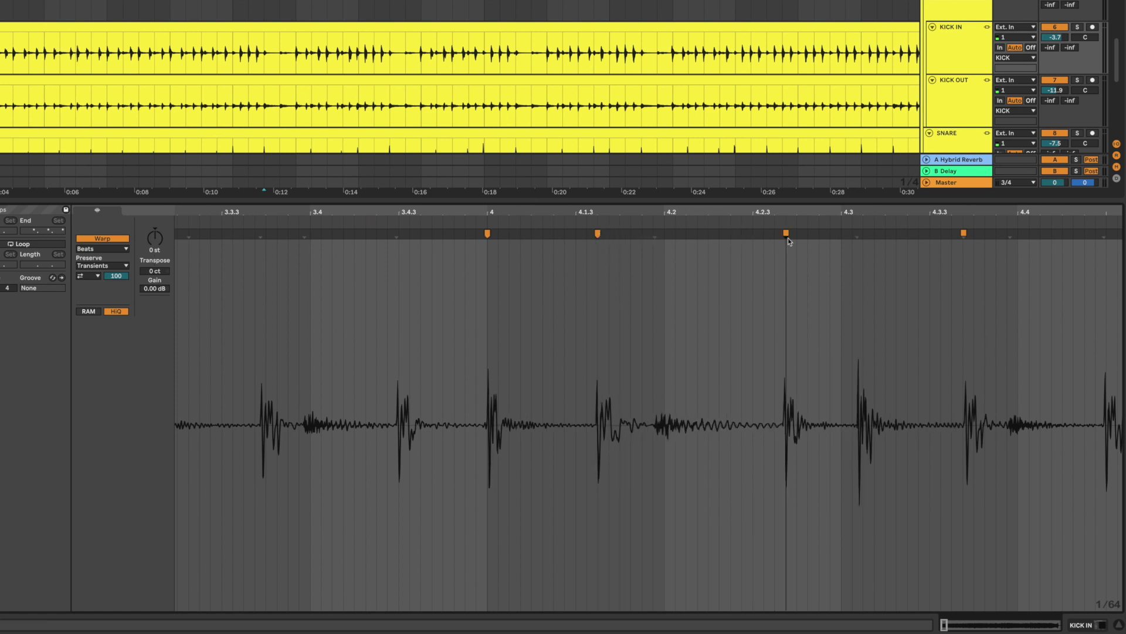
{"action": "key", "text": "ctrl+z"}
{"action": "key", "text": "ctrl+z"}
{"action": "key", "text": "ctrl+z"}
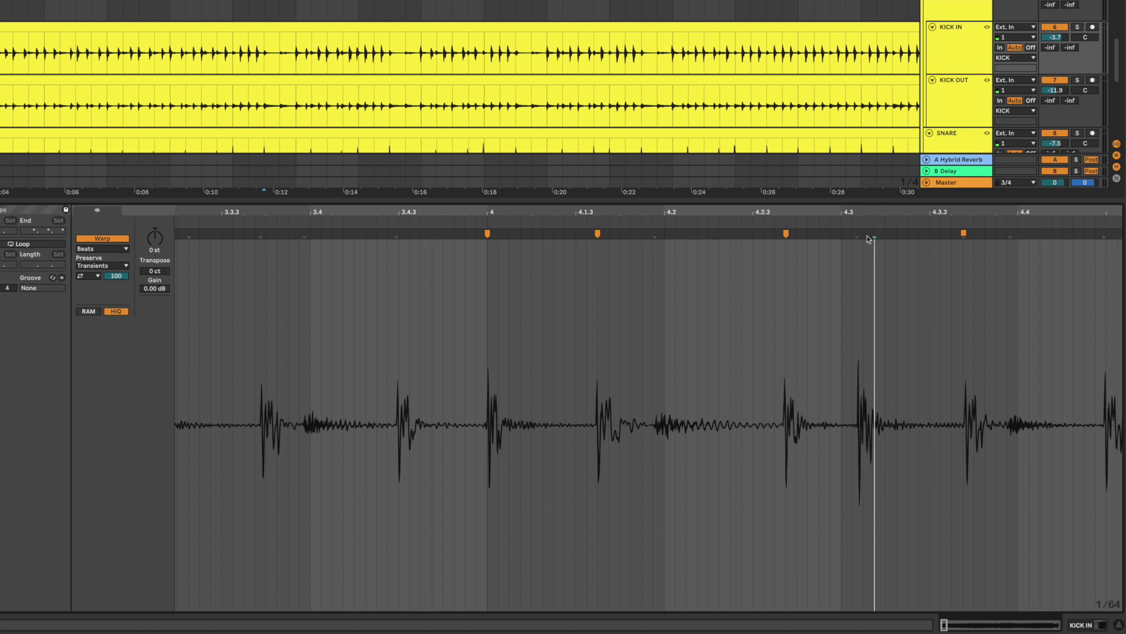
{"action": "scroll", "coordinate": [786, 311], "scroll_direction": "right", "scroll_amount": 3}
{"action": "scroll", "coordinate": [781, 318], "scroll_direction": "right", "scroll_amount": 5}
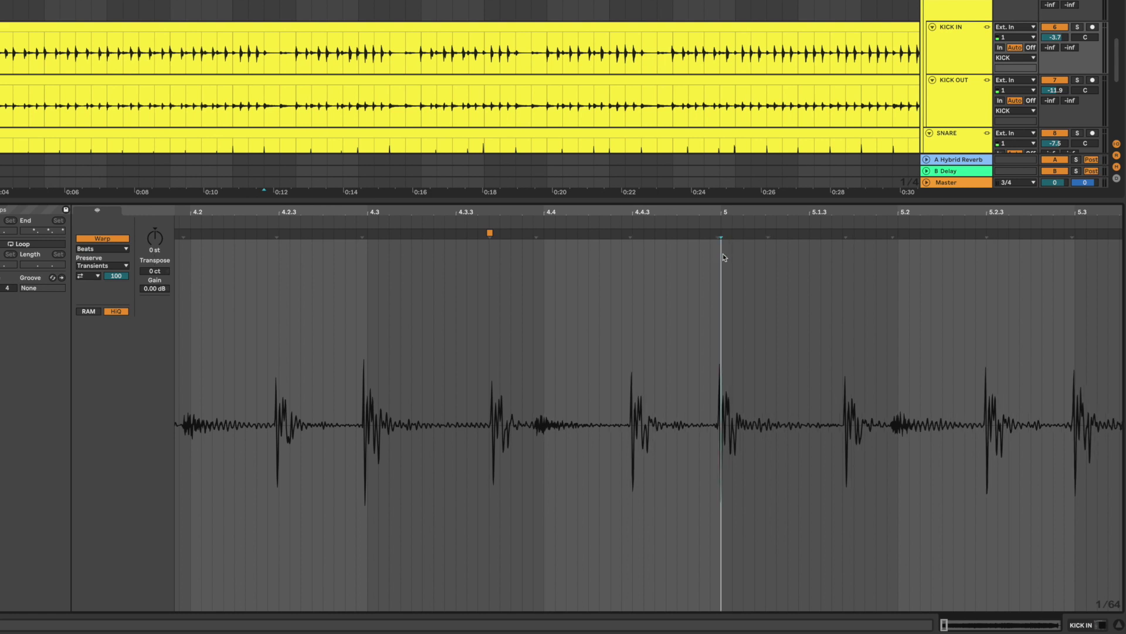
{"action": "left_click_drag", "start_coordinate": [721, 233], "coordinate": [723, 234]}
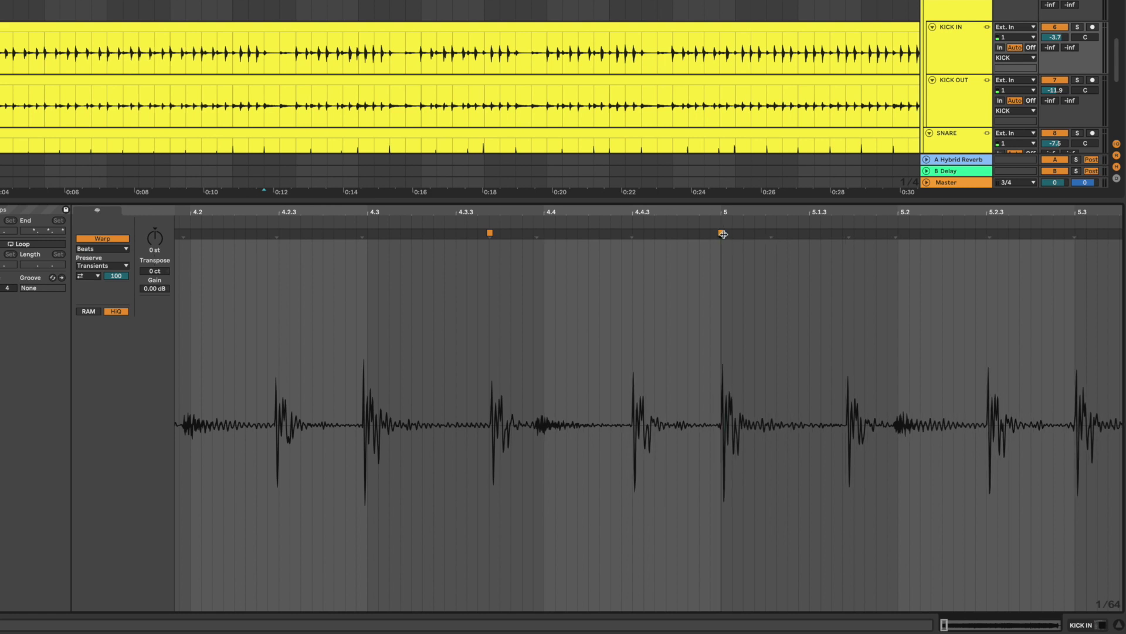
- Add warp markers on the kick hits at 6.3, near 6.3.3 and near 6.4.3
{"action": "scroll", "coordinate": [741, 330], "scroll_direction": "right", "scroll_amount": 10}
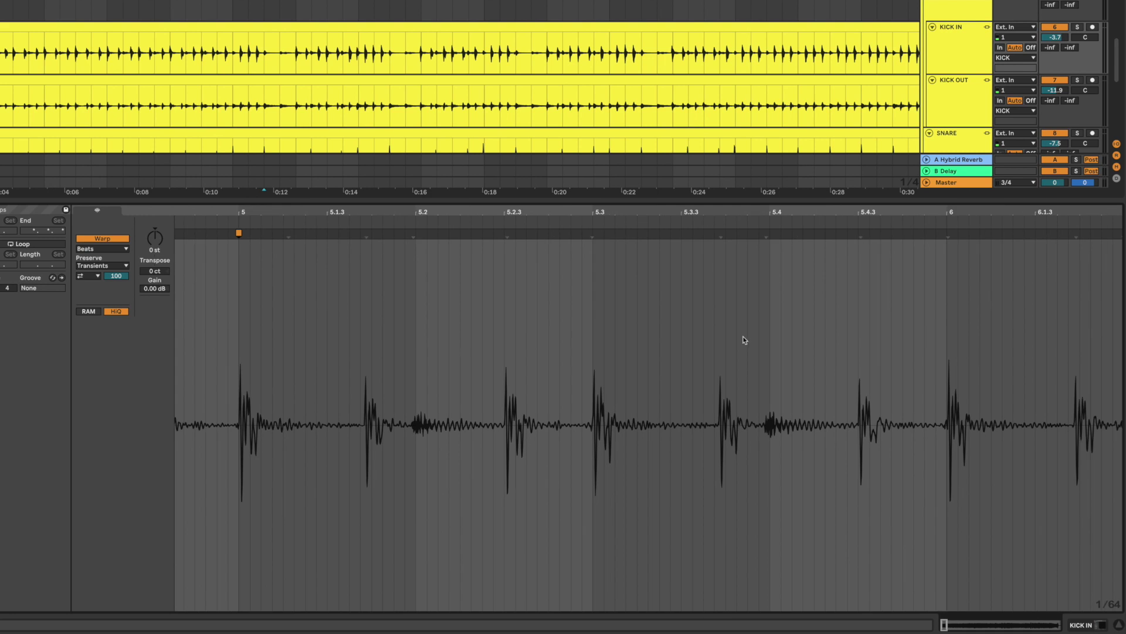
{"action": "scroll", "coordinate": [933, 349], "scroll_direction": "right", "scroll_amount": 5}
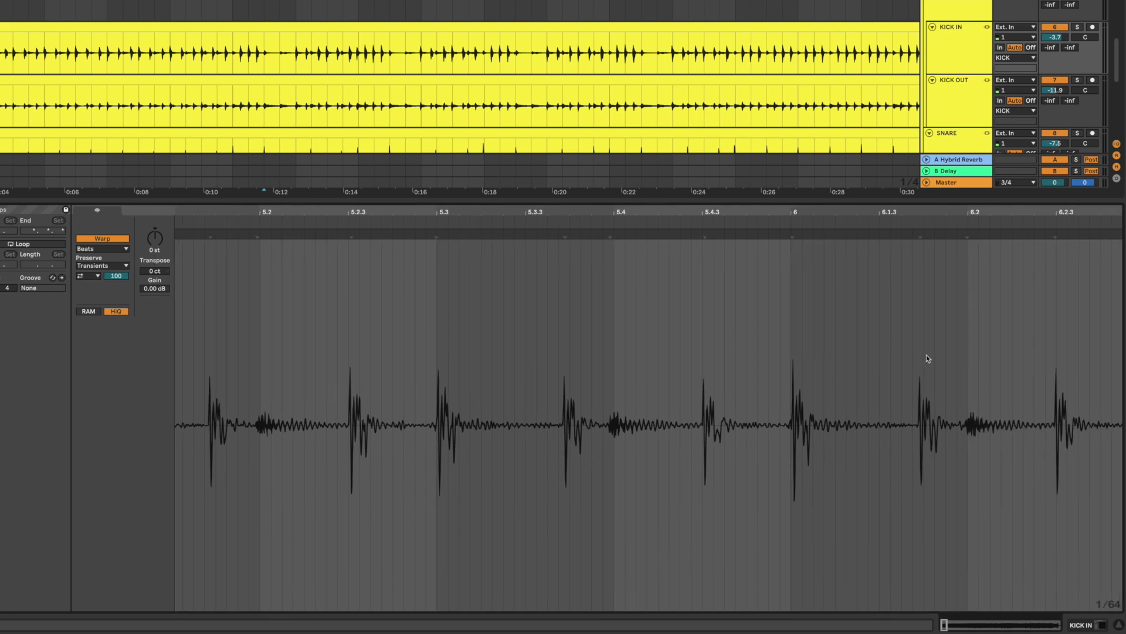
{"action": "scroll", "coordinate": [913, 398], "scroll_direction": "right", "scroll_amount": 6}
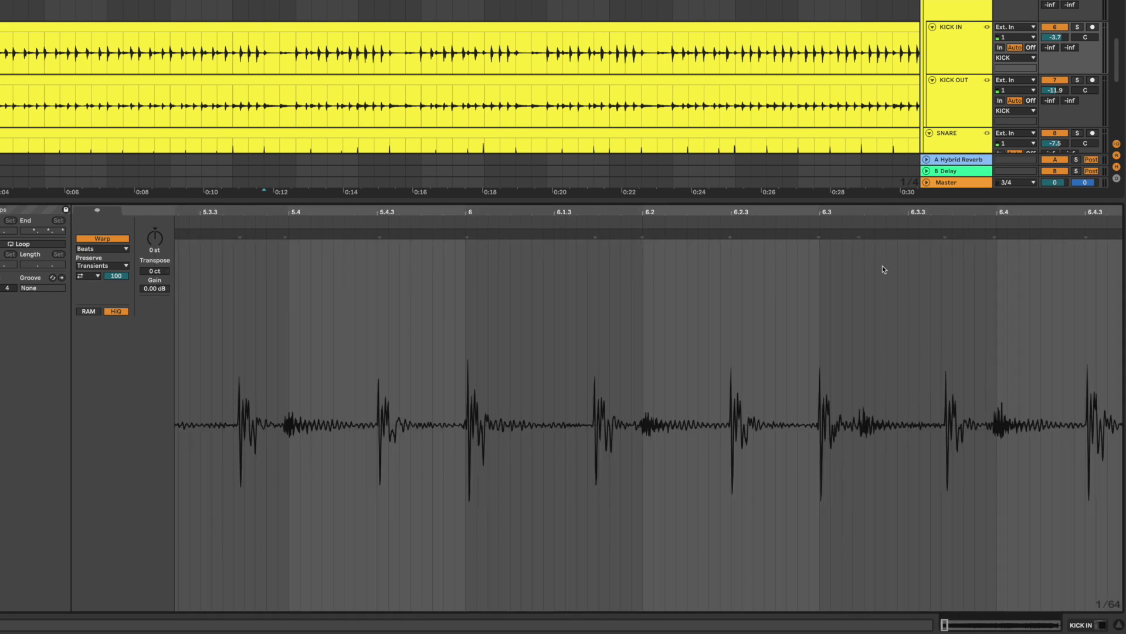
{"action": "double_click", "coordinate": [819, 236]}
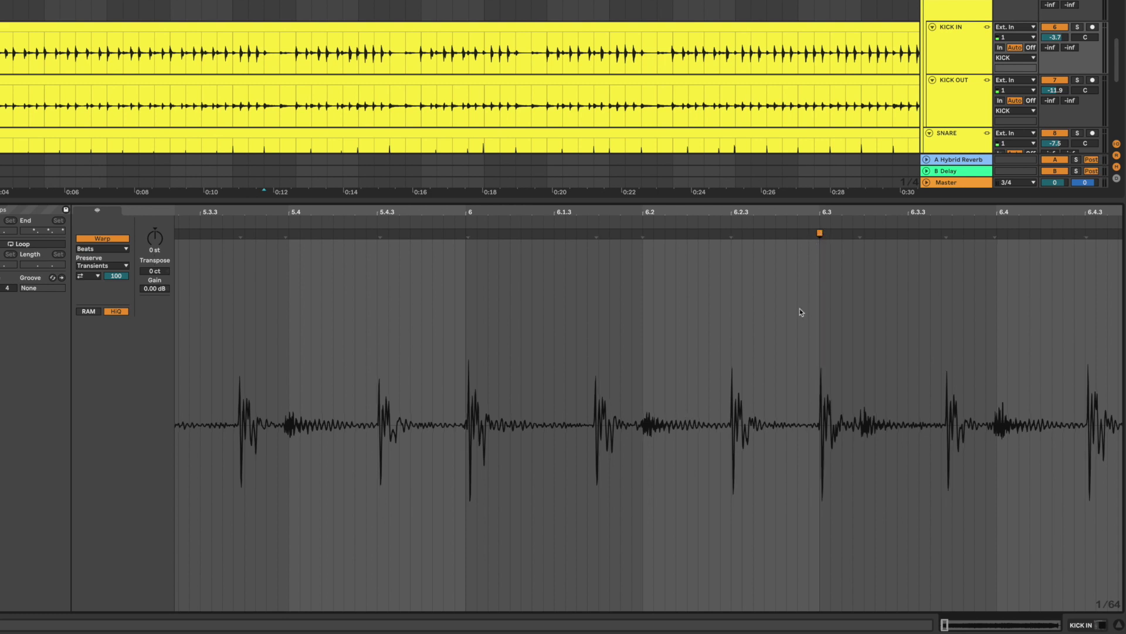
{"action": "scroll", "coordinate": [797, 314], "scroll_direction": "right", "scroll_amount": 2}
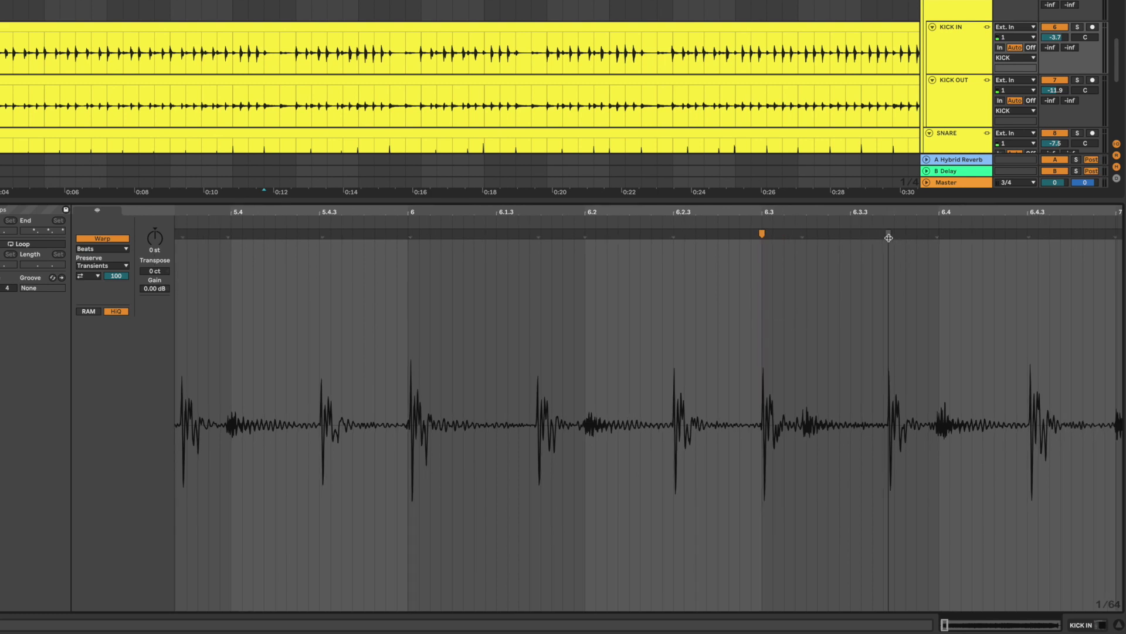
{"action": "left_click_drag", "start_coordinate": [888, 237], "coordinate": [884, 234]}
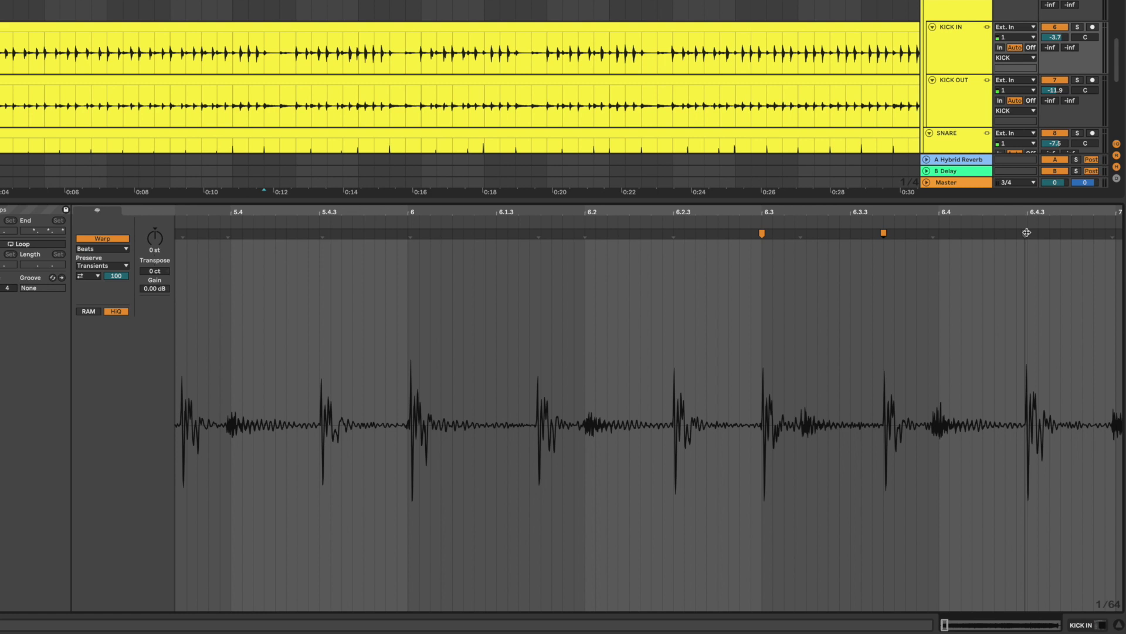
{"action": "double_click", "coordinate": [1028, 234]}
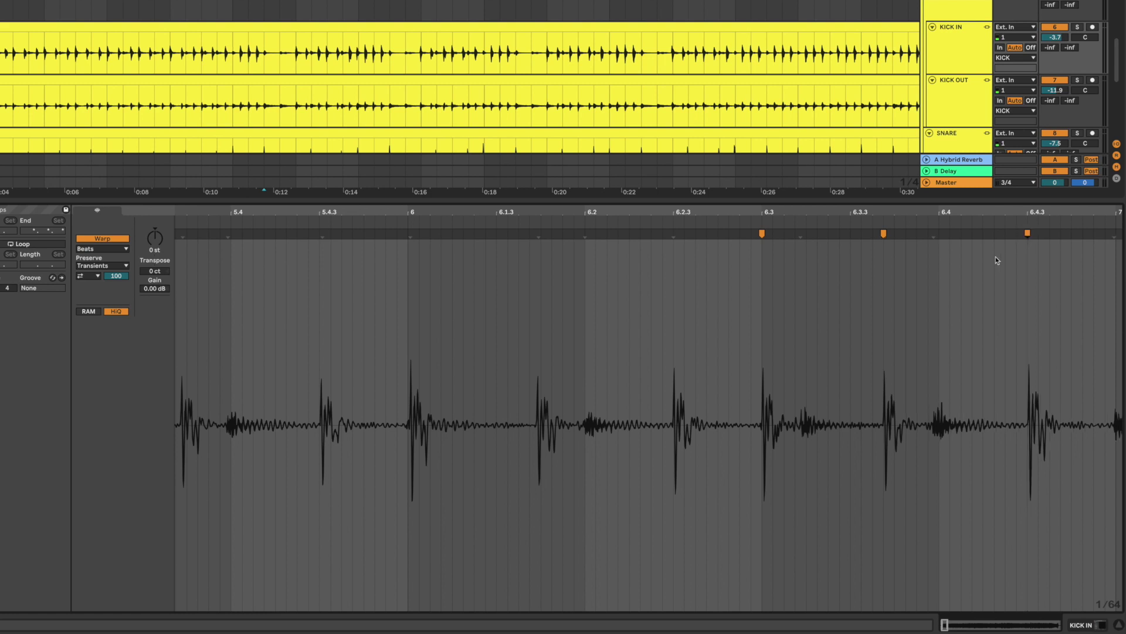
{"action": "scroll", "coordinate": [966, 292], "scroll_direction": "right", "scroll_amount": 10}
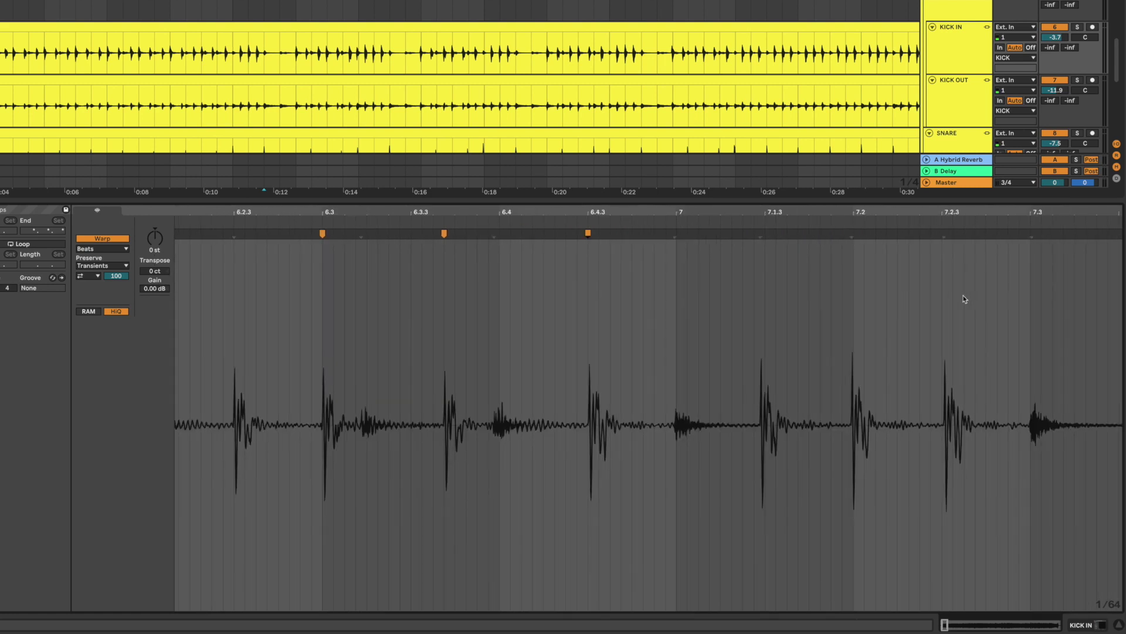
{"action": "scroll", "coordinate": [965, 299], "scroll_direction": "right", "scroll_amount": 4}
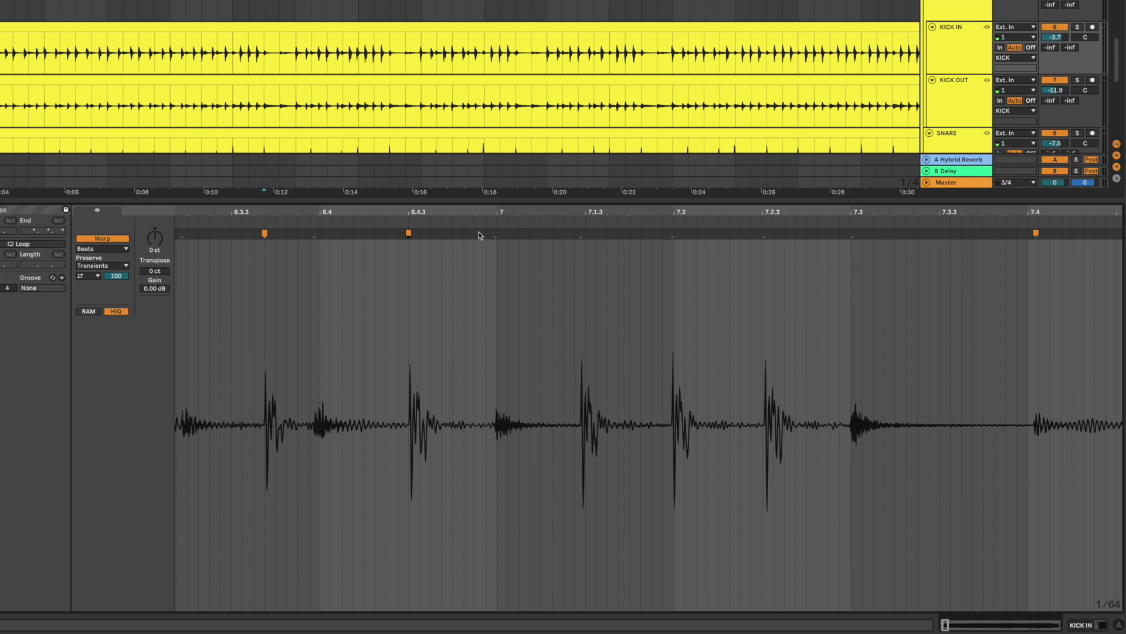
- Lock the bar 7 hit with a warp marker and align the hit near 7.1.3 to the grid
{"action": "double_click", "coordinate": [522, 240]}
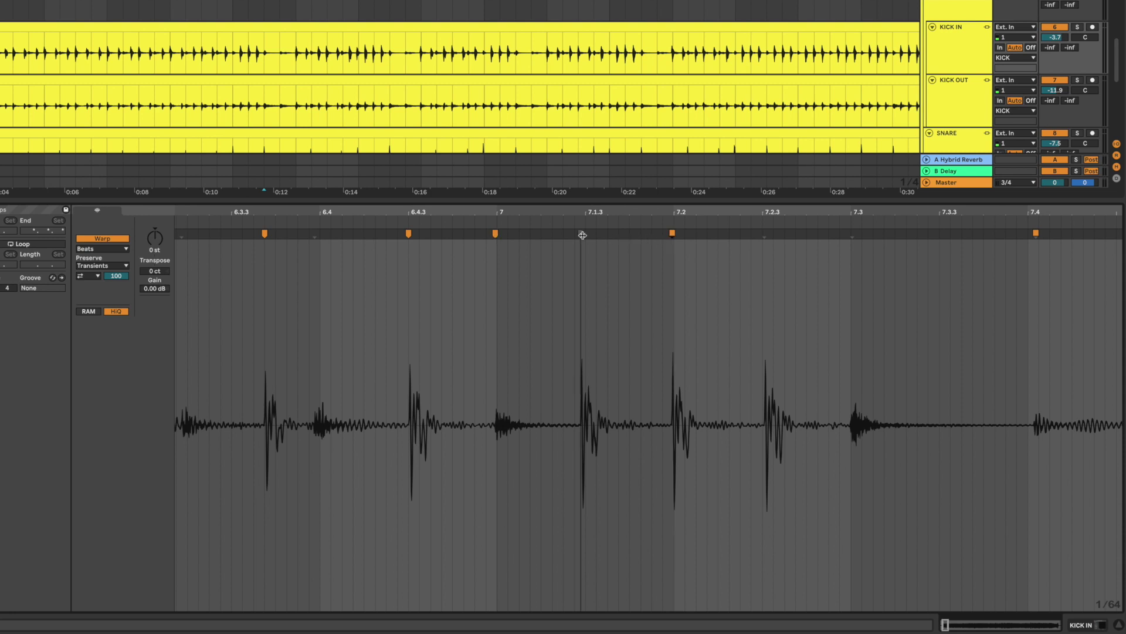
{"action": "left_click_drag", "start_coordinate": [583, 235], "coordinate": [587, 235]}
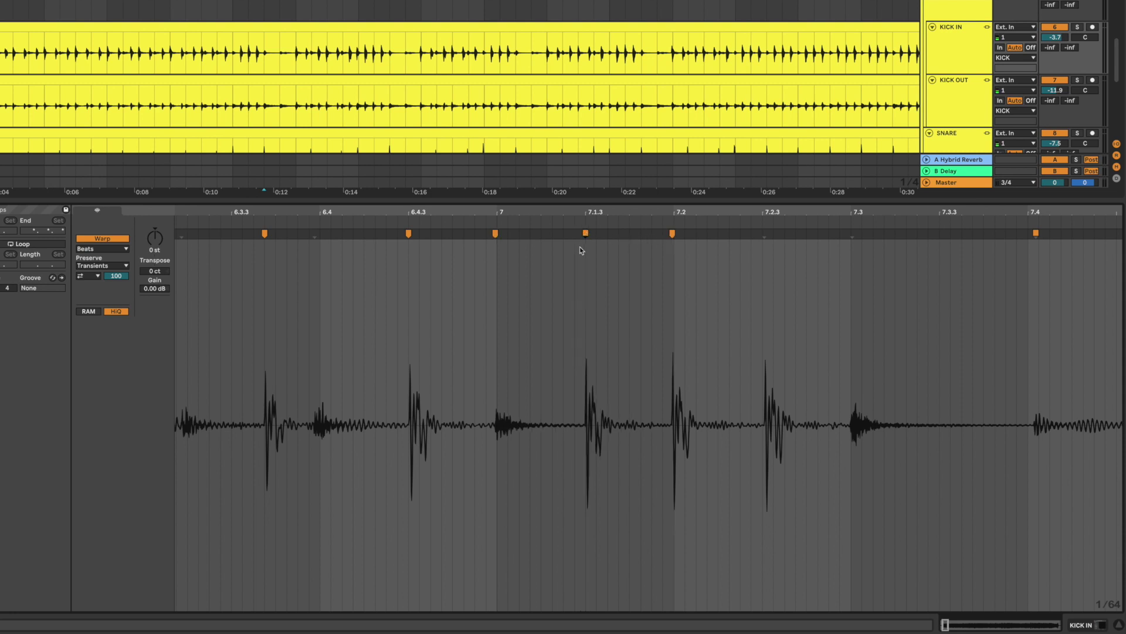
{"action": "scroll", "coordinate": [571, 258], "scroll_direction": "down", "scroll_amount": 10}
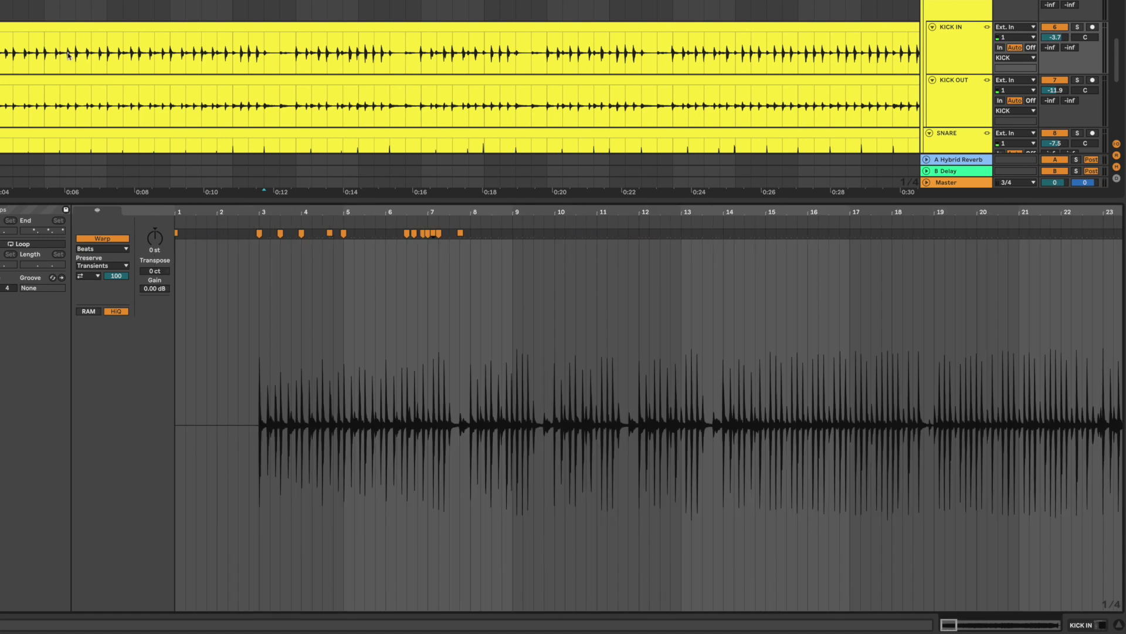
- Play back the warped drums, then set the linked clips' warp mode to Complex Pro
{"action": "key", "text": "space"}
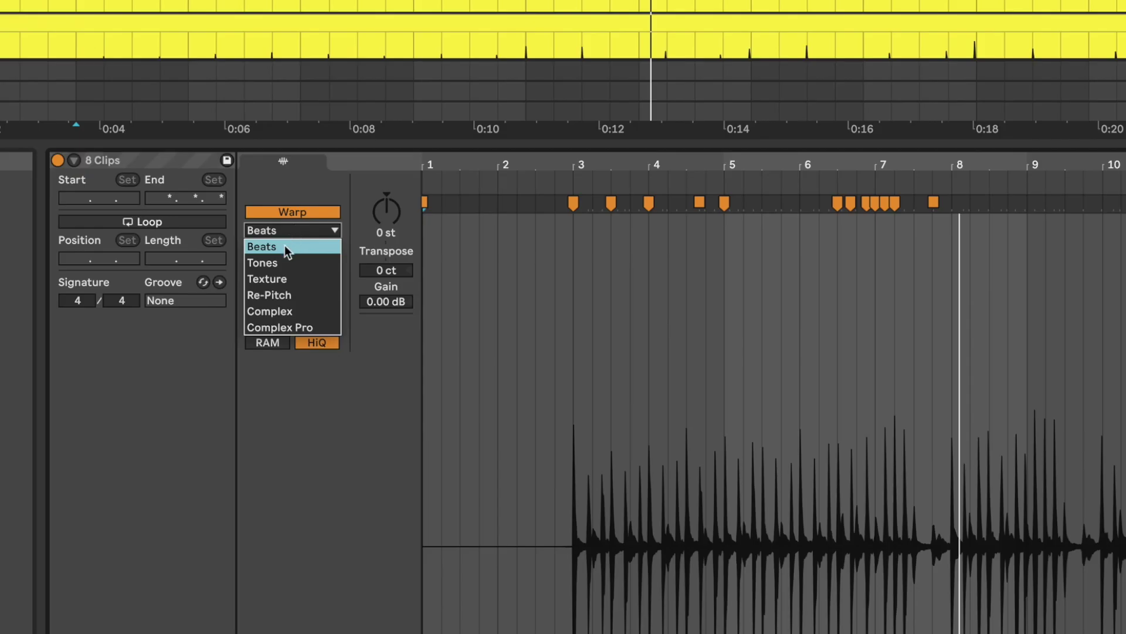
{"action": "left_click", "coordinate": [279, 327]}
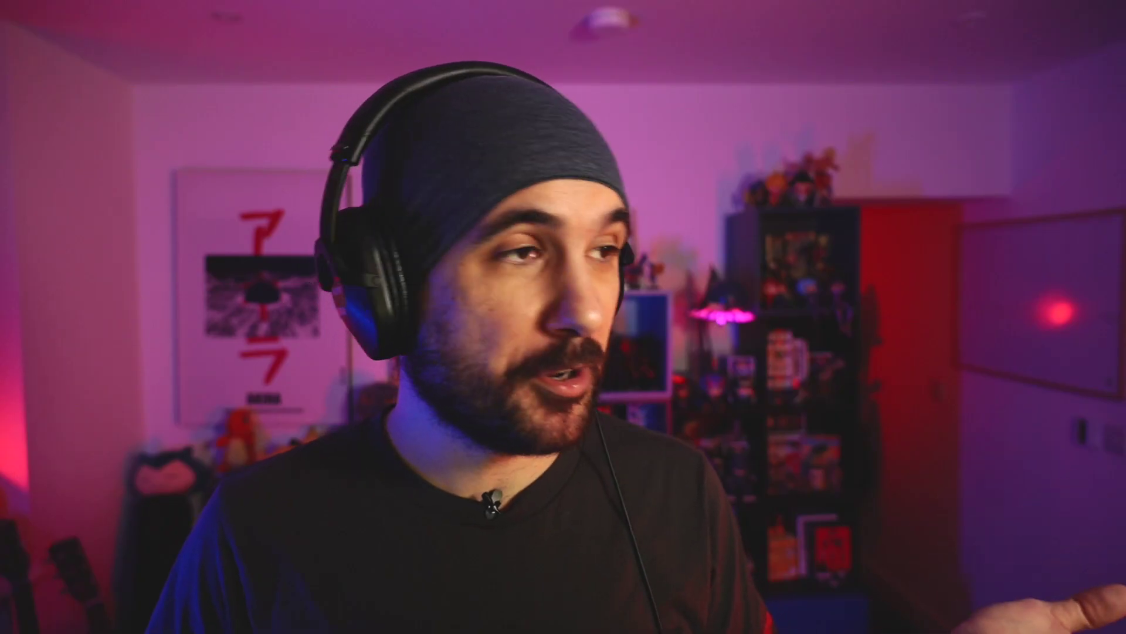